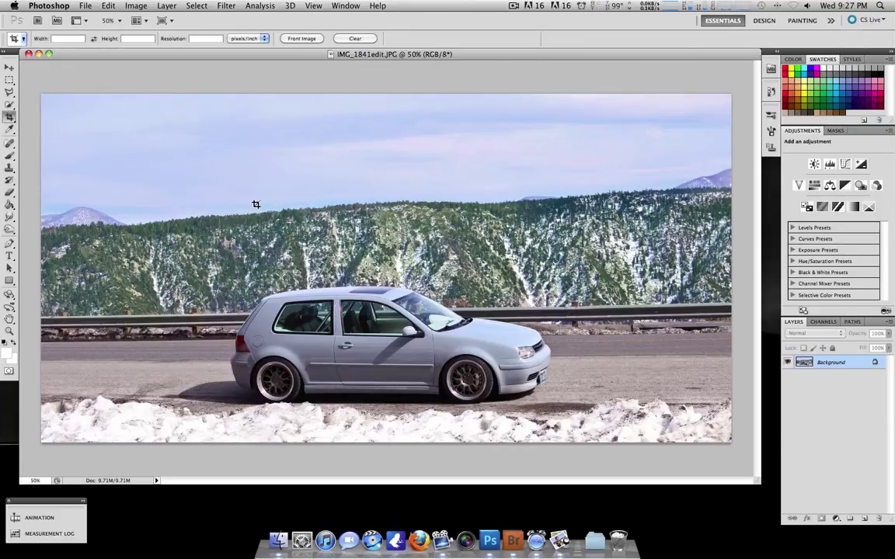
# Duplicate the Background layer as Background copy and choose the Polygonal Lasso tool
pyautogui.click(7, 91)
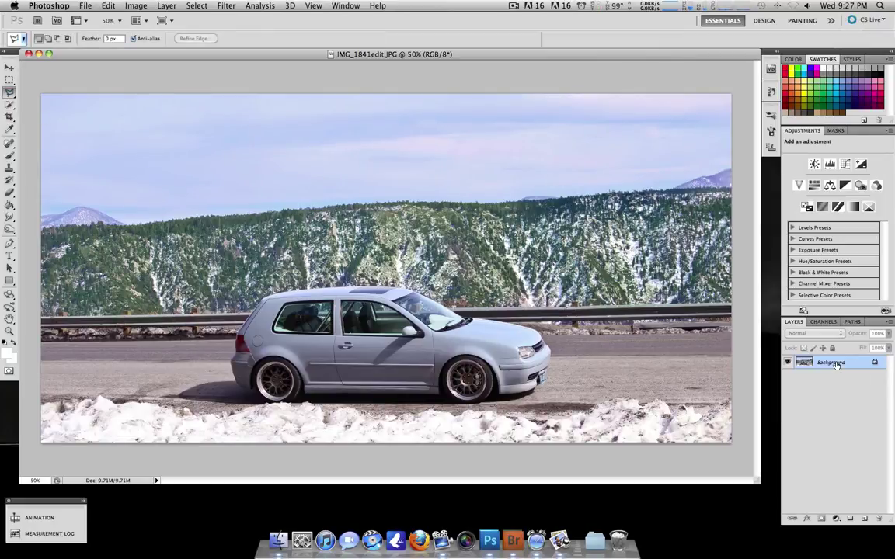
pyautogui.rightClick(835, 365)
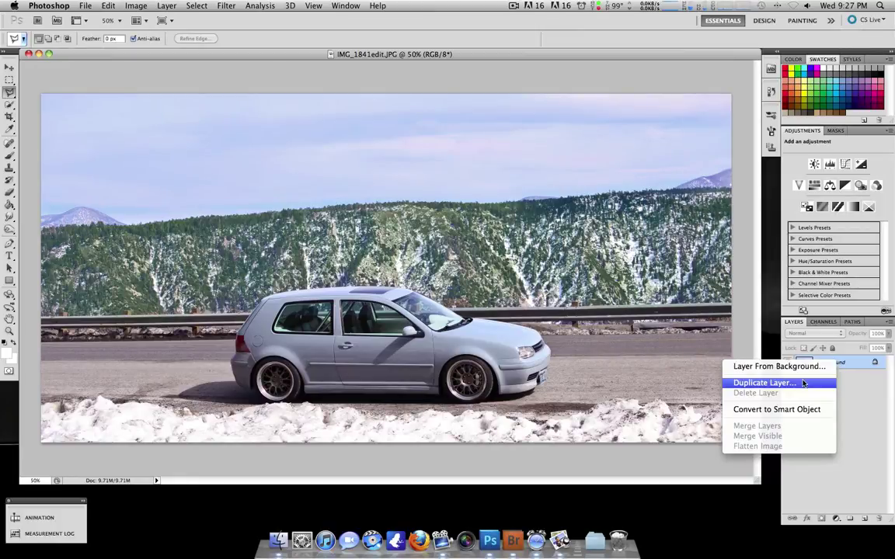
pyautogui.click(804, 383)
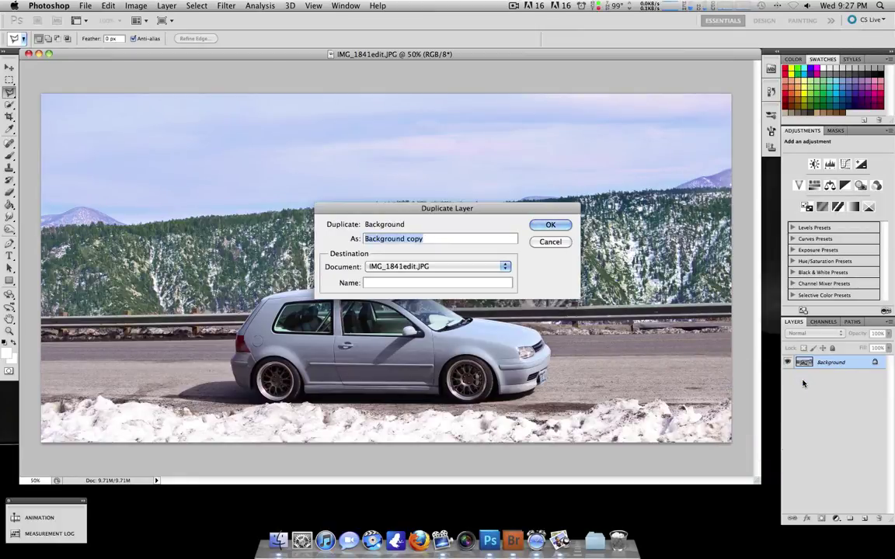
pyautogui.click(550, 224)
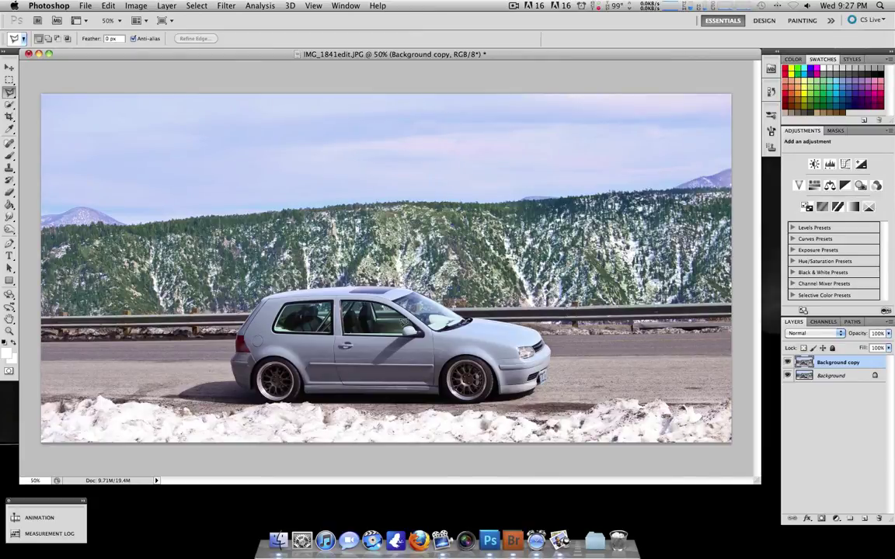
# Begin a Polygonal Lasso outline at the front bumper's rear lower corner, tracing the front wheel arch, side skirt and rear wheel arch
pyautogui.press('alt')
pyautogui.scroll(5, 402, 321)
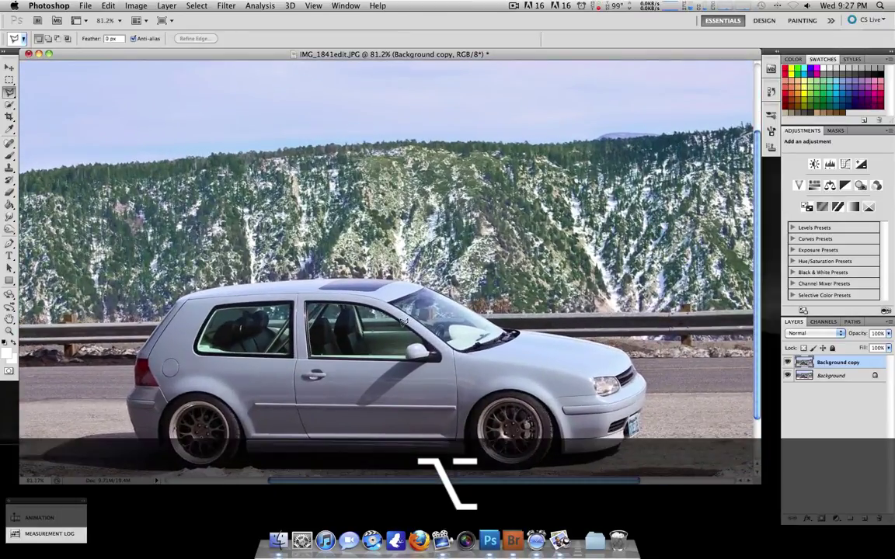
pyautogui.scroll(4, 403, 321)
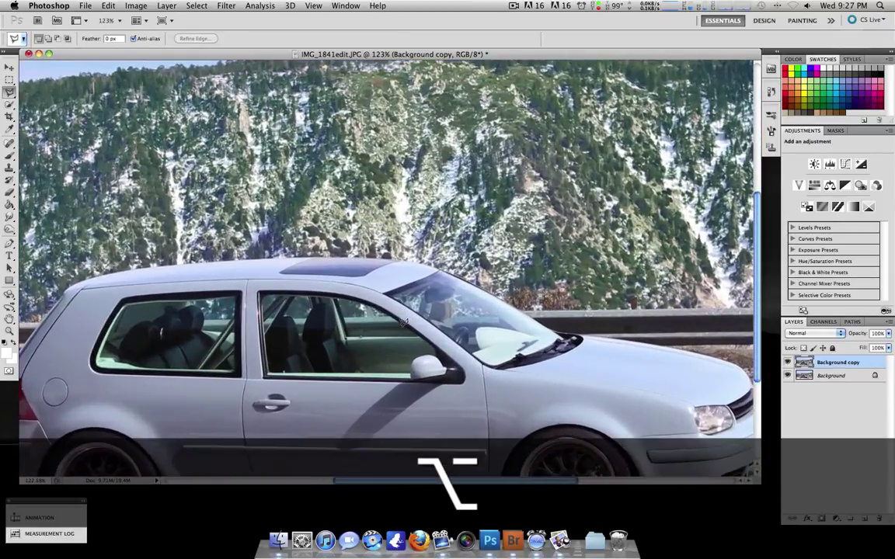
pyautogui.scroll(-5, 404, 322)
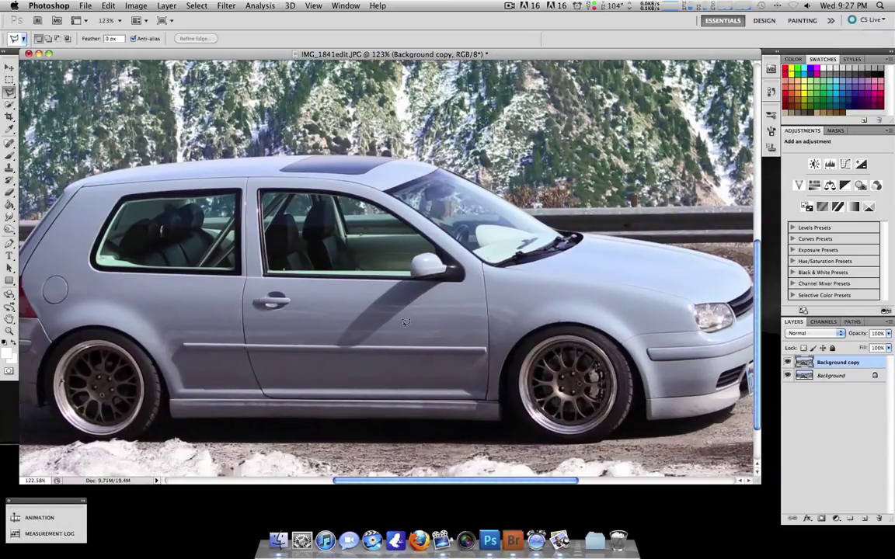
pyautogui.scroll(-2, 405, 321)
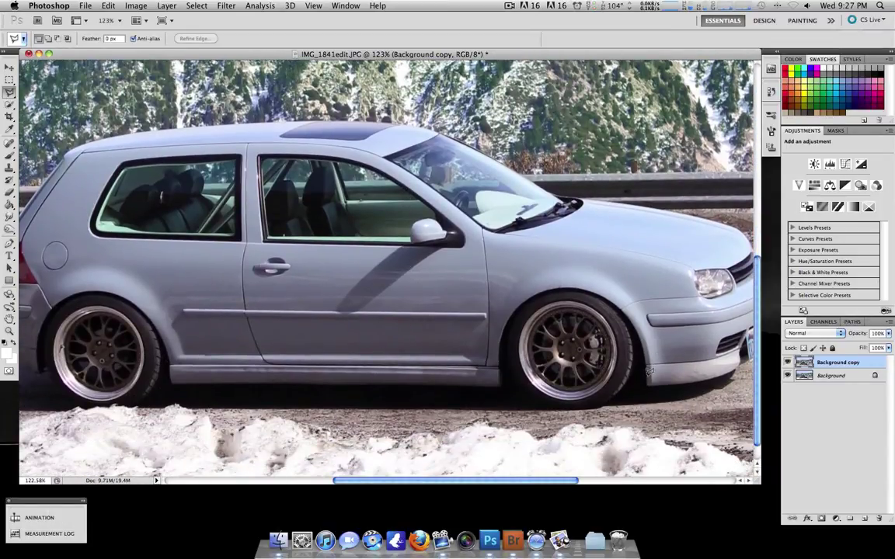
pyautogui.scroll(6, 649, 372)
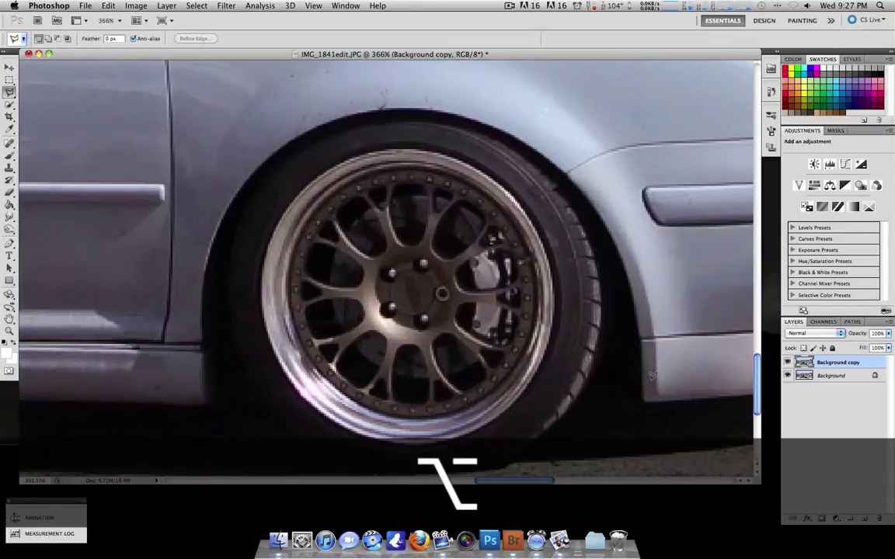
pyautogui.scroll(-2, 651, 376)
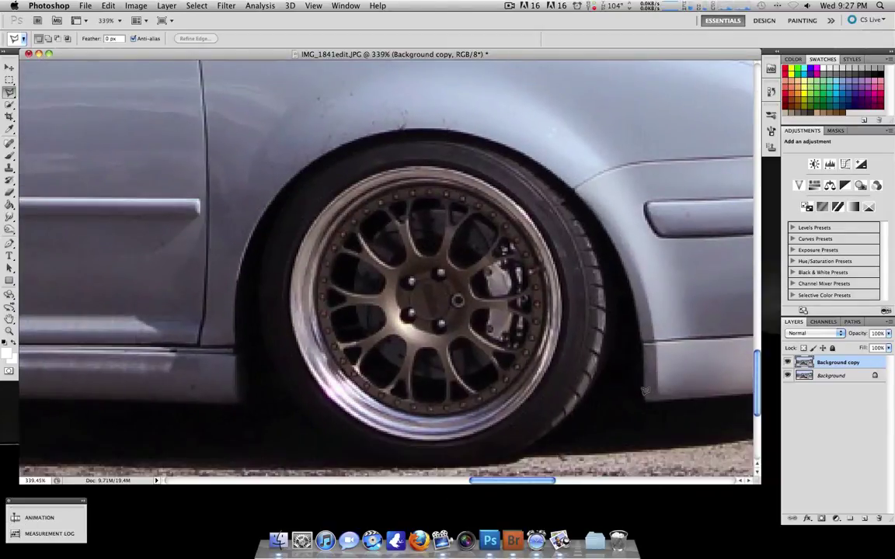
pyautogui.moveTo(647, 394)
pyautogui.mouseDown()
pyautogui.moveTo(652, 291)
pyautogui.moveTo(637, 306)
pyautogui.moveTo(628, 247)
pyautogui.moveTo(616, 240)
pyautogui.moveTo(630, 244)
pyautogui.moveTo(588, 189)
pyautogui.moveTo(522, 147)
pyautogui.moveTo(438, 123)
pyautogui.moveTo(357, 132)
pyautogui.moveTo(369, 130)
pyautogui.moveTo(293, 167)
pyautogui.moveTo(303, 170)
pyautogui.moveTo(254, 233)
pyautogui.moveTo(261, 214)
pyautogui.moveTo(240, 267)
pyautogui.moveTo(246, 404)
pyautogui.moveTo(116, 404)
pyautogui.moveTo(164, 394)
pyautogui.moveTo(160, 386)
pyautogui.moveTo(99, 382)
pyautogui.moveTo(101, 335)
pyautogui.moveTo(23, 354)
pyautogui.moveTo(334, 315)
pyautogui.moveTo(322, 299)
pyautogui.moveTo(340, 302)
pyautogui.moveTo(347, 278)
pyautogui.moveTo(311, 215)
pyautogui.moveTo(253, 158)
pyautogui.mouseUp()
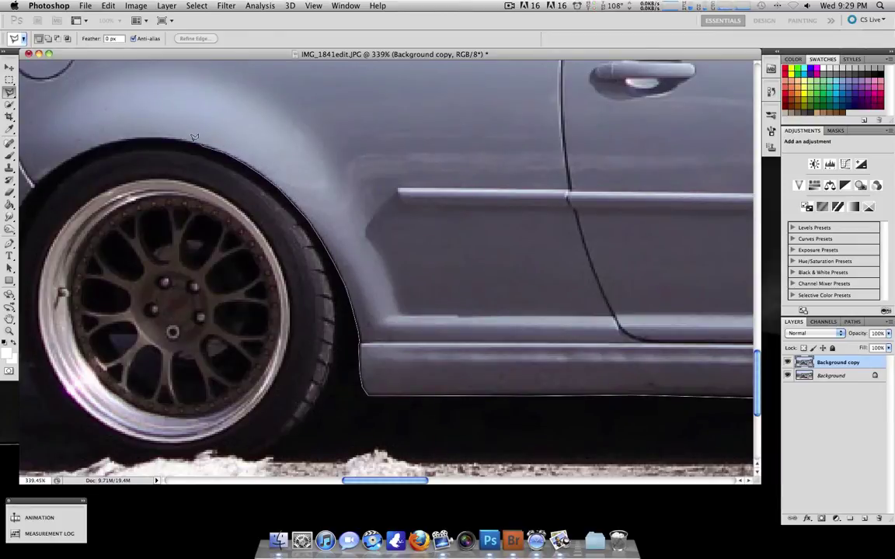
pyautogui.moveTo(172, 133)
pyautogui.mouseDown()
pyautogui.moveTo(82, 148)
pyautogui.moveTo(36, 178)
pyautogui.mouseUp()
pyautogui.hscroll(-5, 31, 189)
pyautogui.click(266, 209)
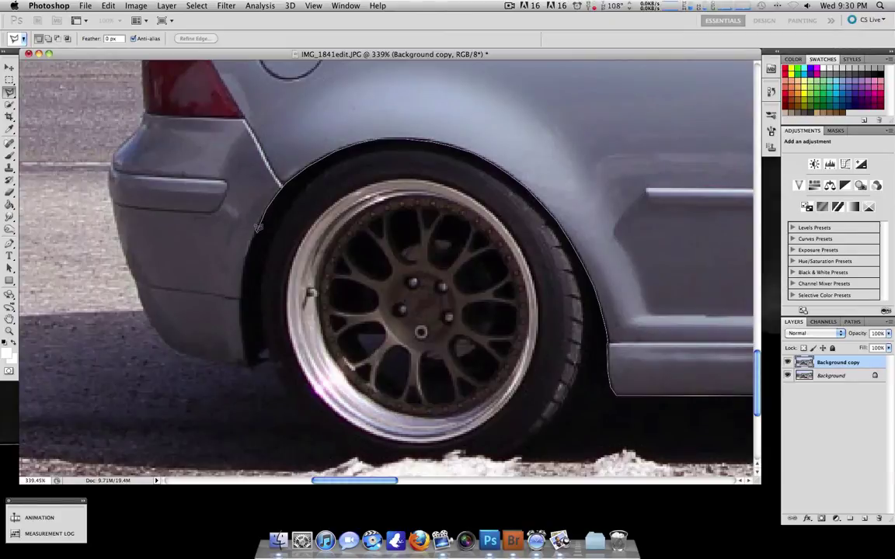
# Continue the lasso outline past the rear bumper, around the image's outer edges and back under the front bumper to close the selection
pyautogui.moveTo(257, 228)
pyautogui.mouseDown()
pyautogui.moveTo(248, 251)
pyautogui.moveTo(239, 299)
pyautogui.moveTo(240, 336)
pyautogui.moveTo(259, 346)
pyautogui.moveTo(251, 368)
pyautogui.moveTo(154, 340)
pyautogui.moveTo(17, 336)
pyautogui.mouseUp()
pyautogui.click(17, 295)
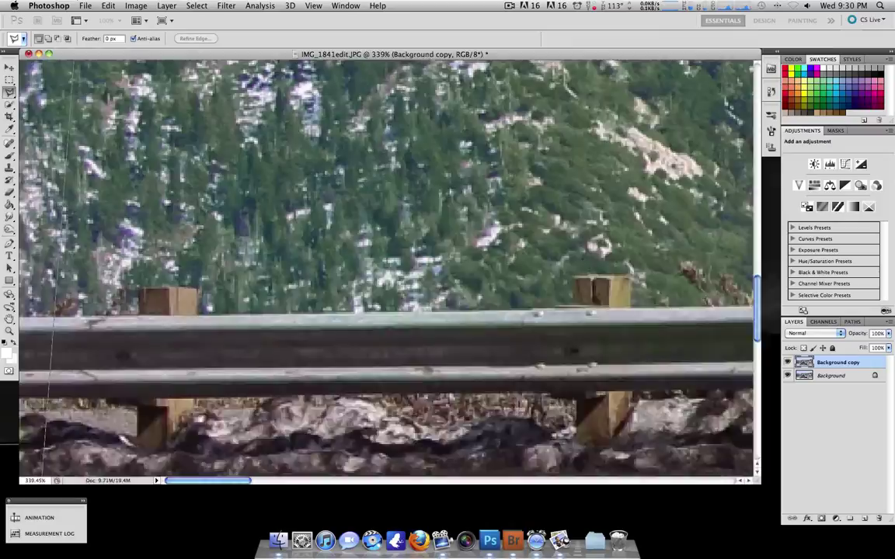
pyautogui.moveTo(46, 449)
pyautogui.mouseDown()
pyautogui.moveTo(22, 53)
pyautogui.moveTo(861, 43)
pyautogui.moveTo(891, 68)
pyautogui.moveTo(750, 73)
pyautogui.moveTo(758, 519)
pyautogui.moveTo(466, 47)
pyautogui.moveTo(334, 58)
pyautogui.moveTo(246, 250)
pyautogui.moveTo(193, 312)
pyautogui.moveTo(16, 338)
pyautogui.moveTo(258, 334)
pyautogui.moveTo(219, 341)
pyautogui.mouseUp()
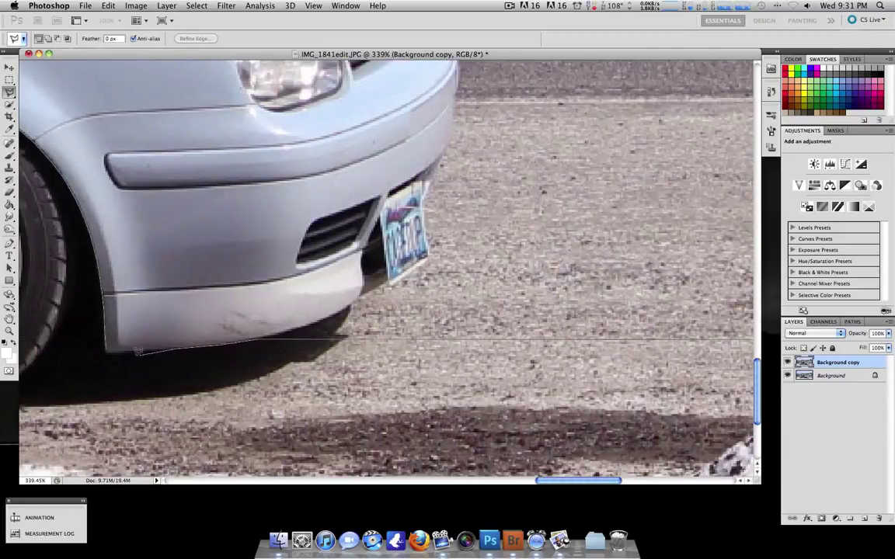
pyautogui.moveTo(107, 350); pyautogui.dragTo(106, 349)
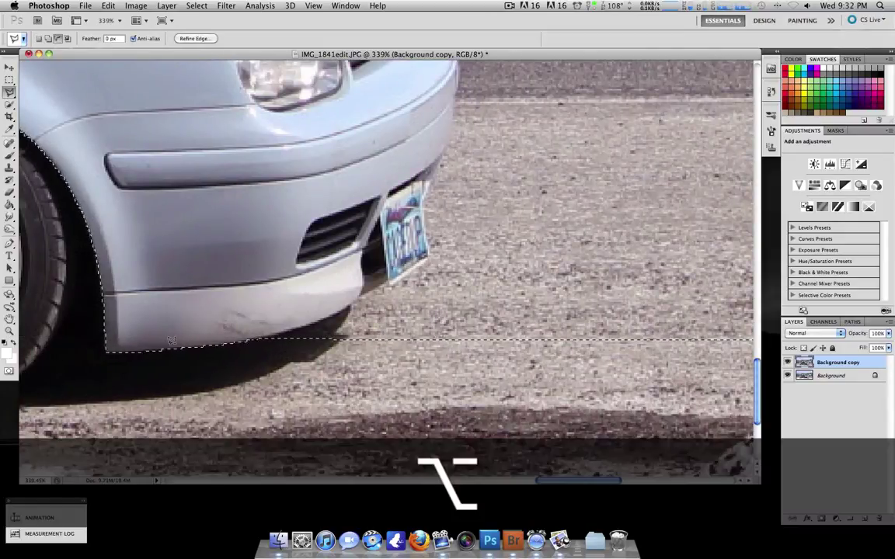
# Copy the selected car body and scenery onto a new layer and move it straight down over the wheels
pyautogui.keyDown('alt'); pyautogui.scroll(-6, 106, 349); pyautogui.keyUp('alt')
pyautogui.keyDown('alt'); pyautogui.scroll(-3, 163, 349); pyautogui.keyUp('alt')
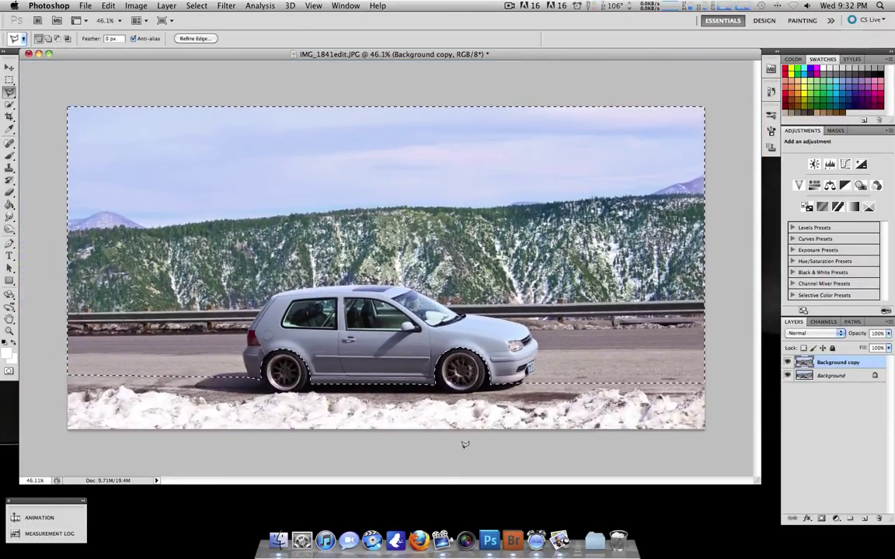
pyautogui.press('super+c')
pyautogui.press('super+v')
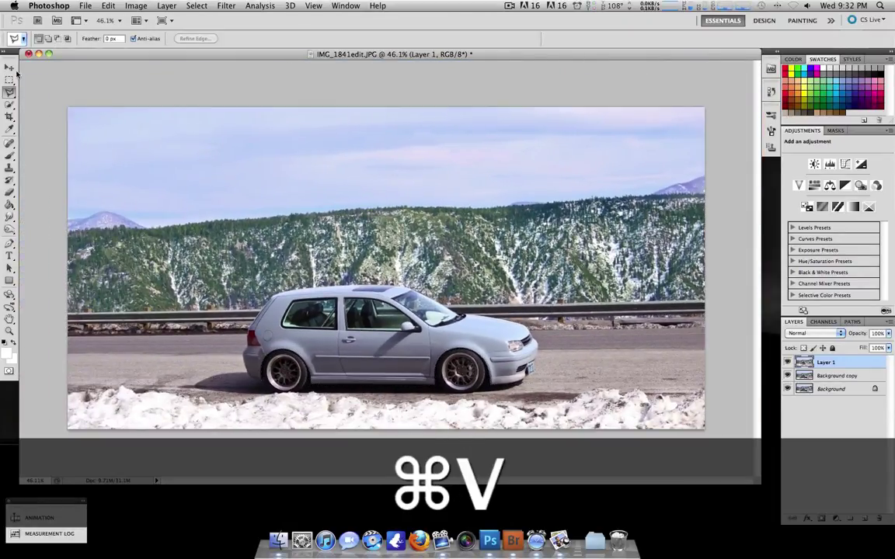
pyautogui.press('v')
pyautogui.hotkey('shift', 'Down')
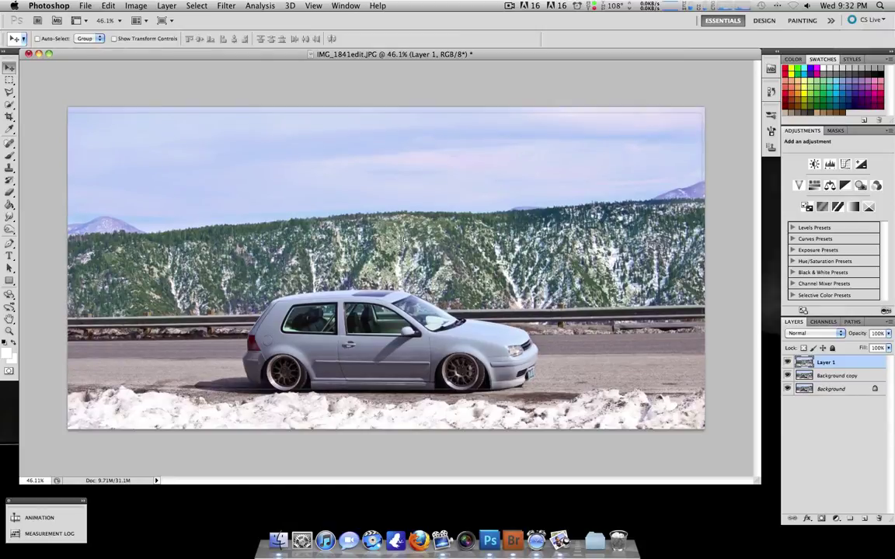
# Free-transform the lowered body layer, rotating it about -0.10° and shifting it slightly to sit evenly over both wheels
pyautogui.scroll(5, 389, 373)
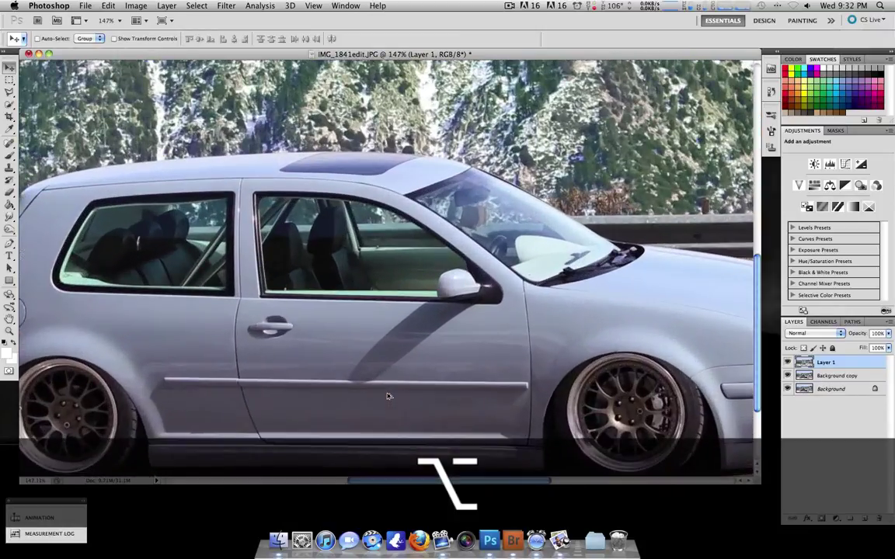
pyautogui.scroll(-4, 388, 397)
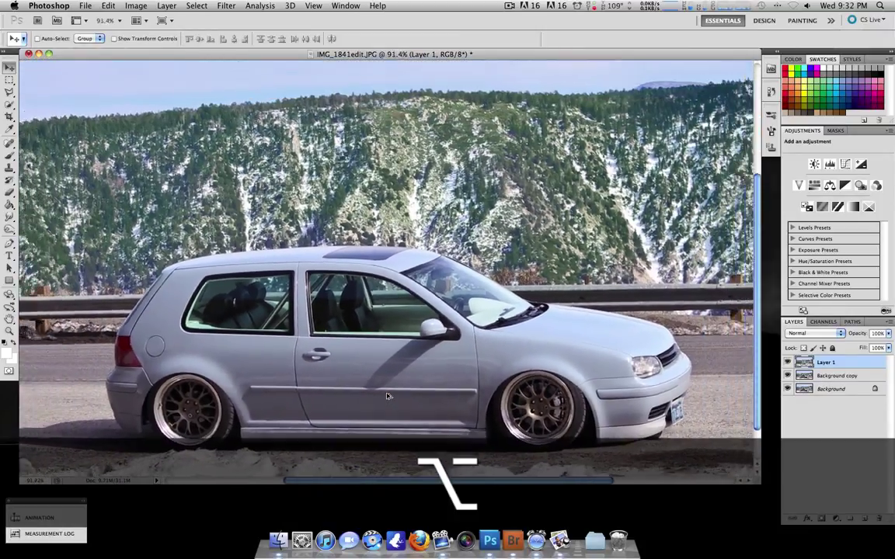
pyautogui.scroll(-3, 388, 396)
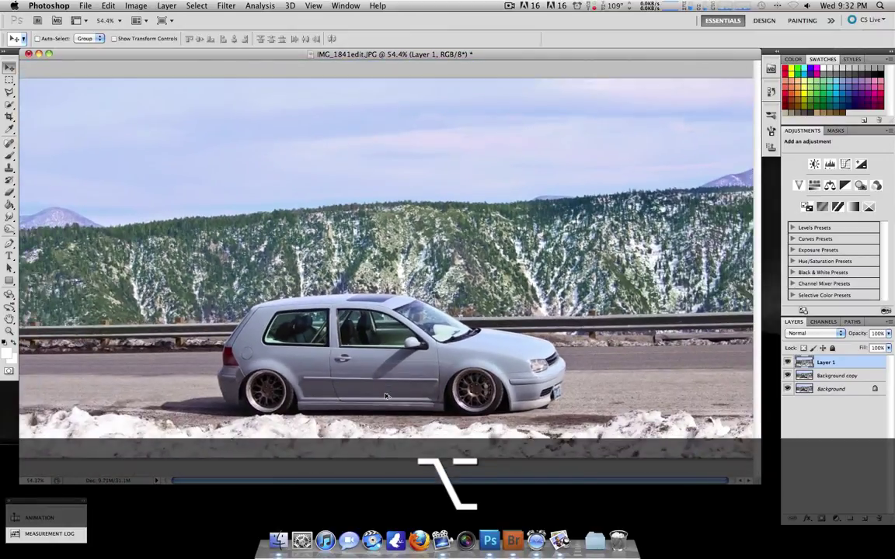
pyautogui.scroll(-1, 386, 396)
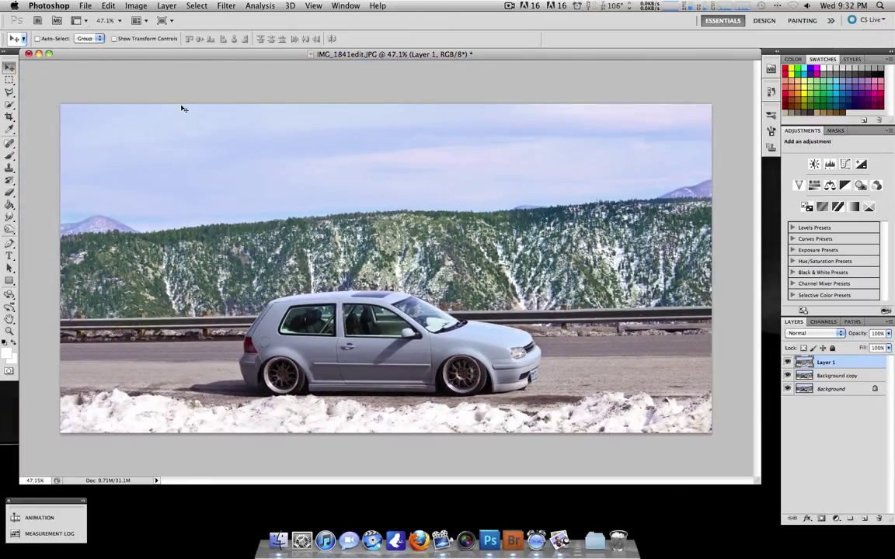
pyautogui.press('super+t')
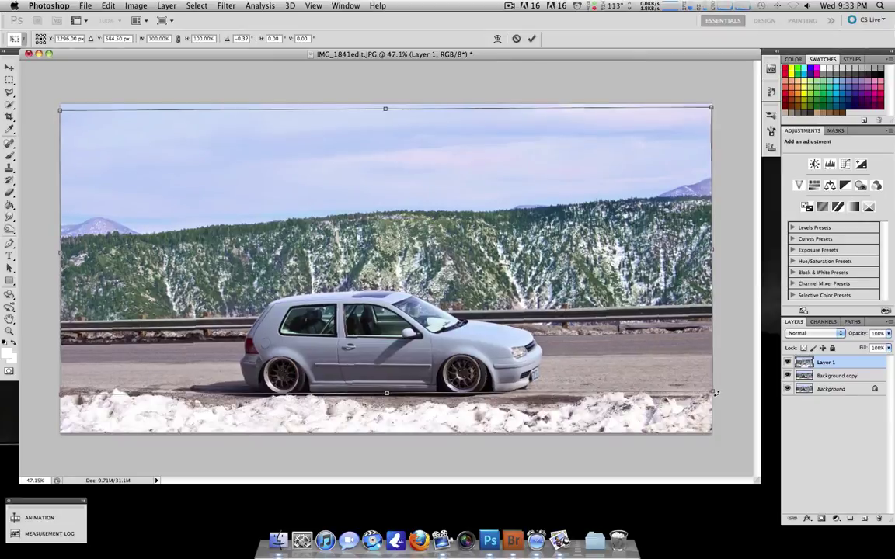
pyautogui.moveTo(348, 327); pyautogui.dragTo(348, 328)
pyautogui.scroll(3, 401, 373)
pyautogui.moveTo(402, 374); pyautogui.dragTo(390, 372)
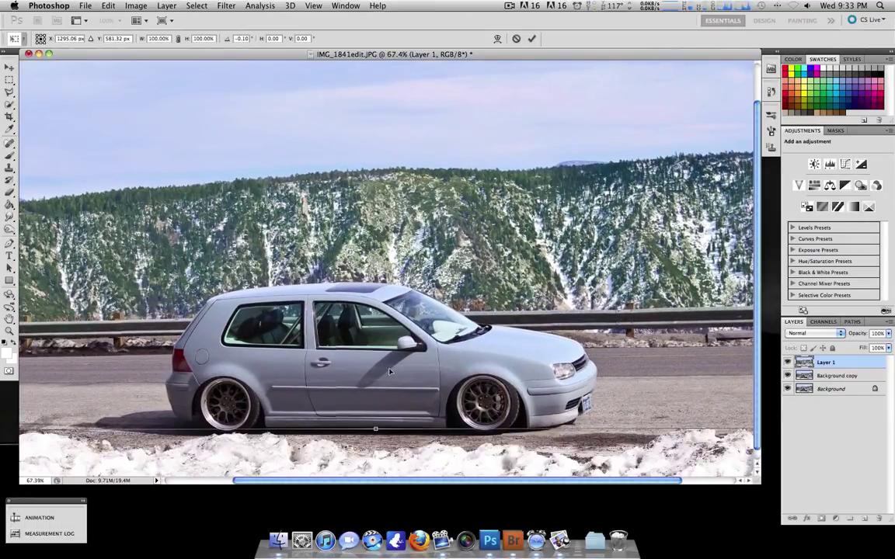
pyautogui.scroll(-2, 390, 373)
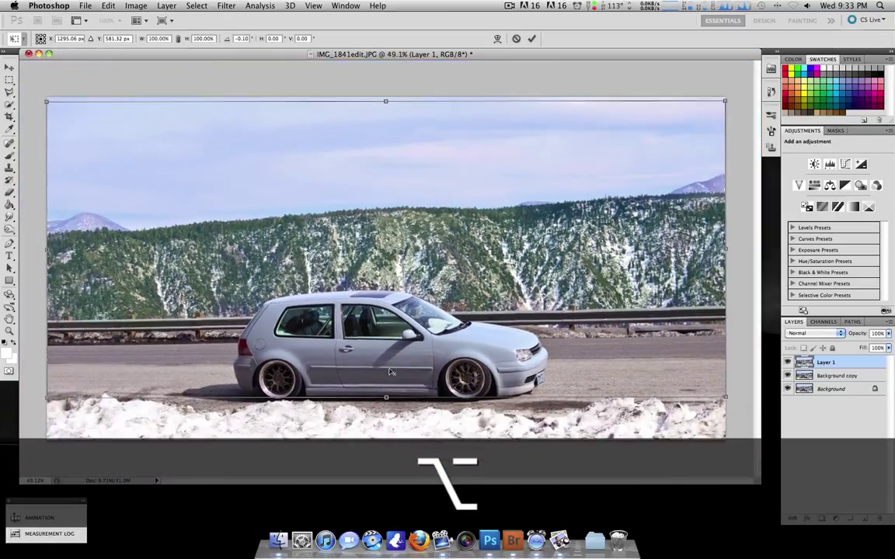
pyautogui.click(531, 38)
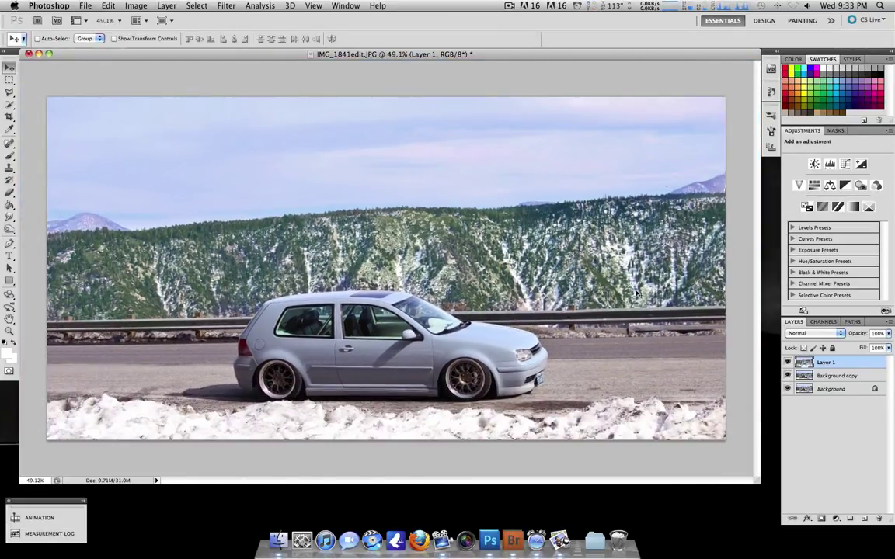
# Hide Layer 1, lasso the shadow beneath the front bumper on Background copy, and copy it onto a new layer
pyautogui.scroll(4, 525, 400)
pyautogui.scroll(-3, 519, 430)
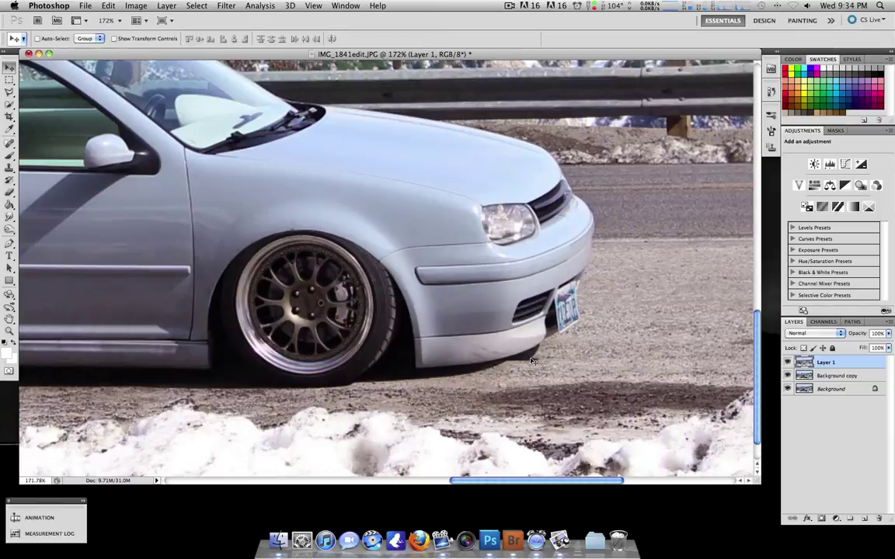
pyautogui.click(788, 363)
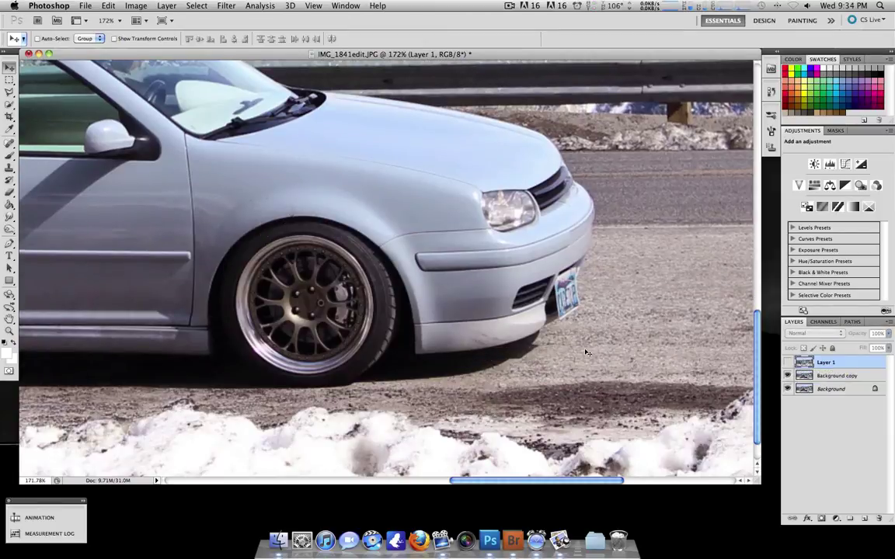
pyautogui.press('l')
pyautogui.click(499, 347)
pyautogui.click(440, 355)
pyautogui.click(442, 375)
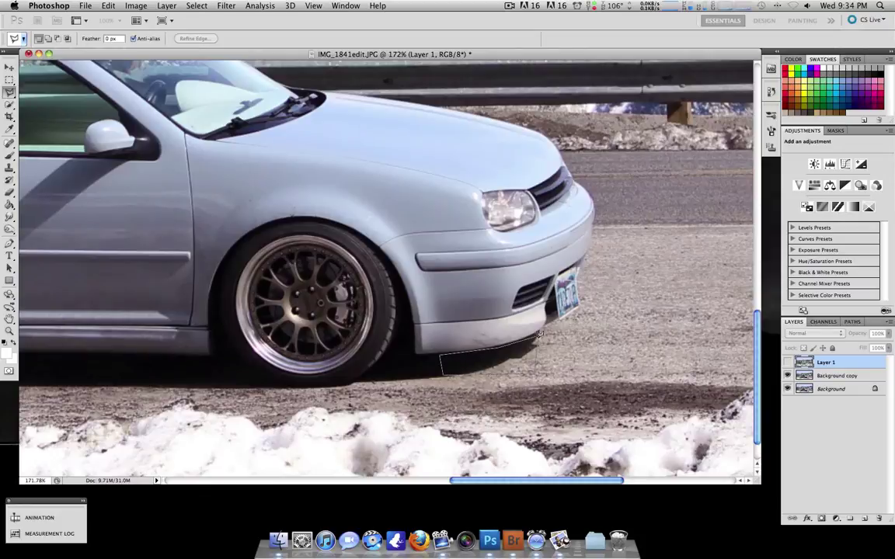
pyautogui.doubleClick(535, 375)
pyautogui.hotkey('alt', '[')
pyautogui.press('super+c')
pyautogui.press('super+v')
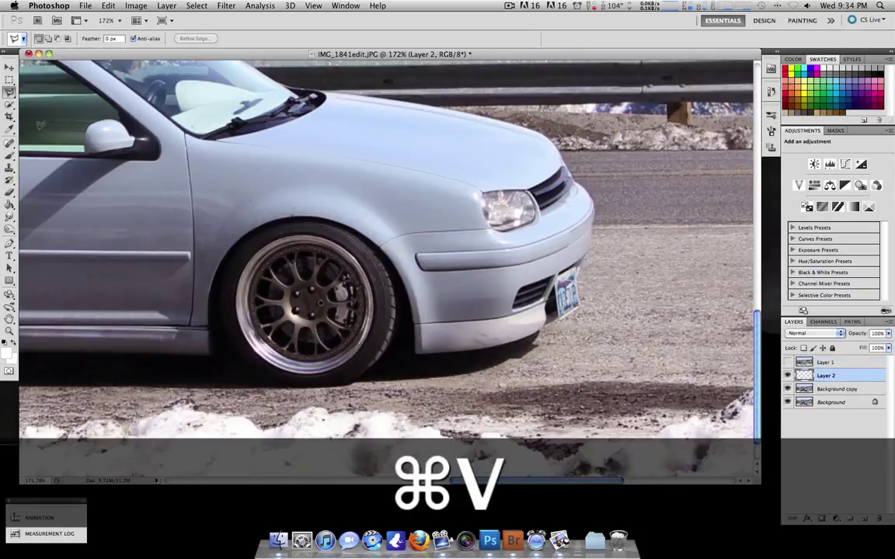
# Show Layer 1 again and shift the copied shadow on Layer 2 slightly under the lowered front bumper
pyautogui.press('v')
pyautogui.click(837, 364)
pyautogui.click(787, 362)
pyautogui.click(833, 375)
pyautogui.moveTo(525, 359)
pyautogui.mouseDown()
pyautogui.moveTo(532, 358)
pyautogui.moveTo(525, 360)
pyautogui.mouseUp()
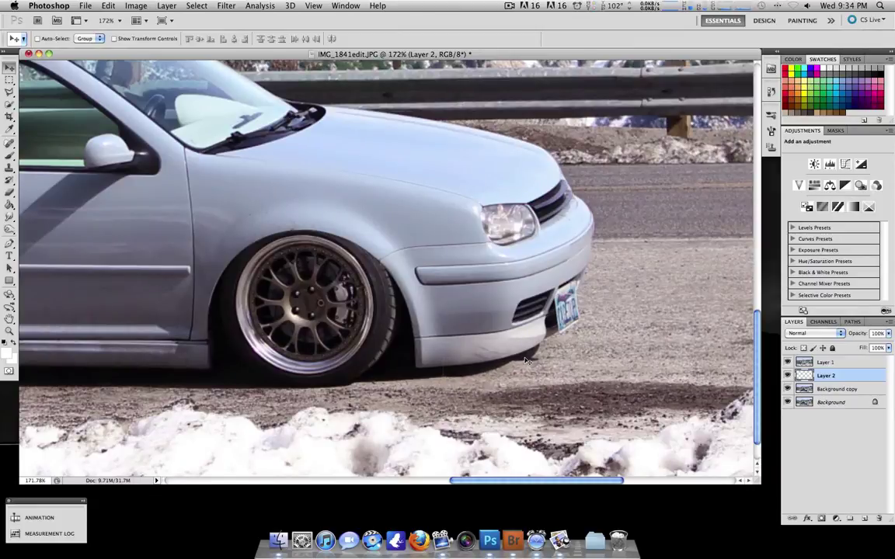
# Warp the Layer 2 shadow so that it follows the lower edge of the front bumper
pyautogui.click(108, 5)
pyautogui.moveTo(140, 241)
pyautogui.click(251, 313)
pyautogui.moveTo(507, 340); pyautogui.dragTo(527, 362)
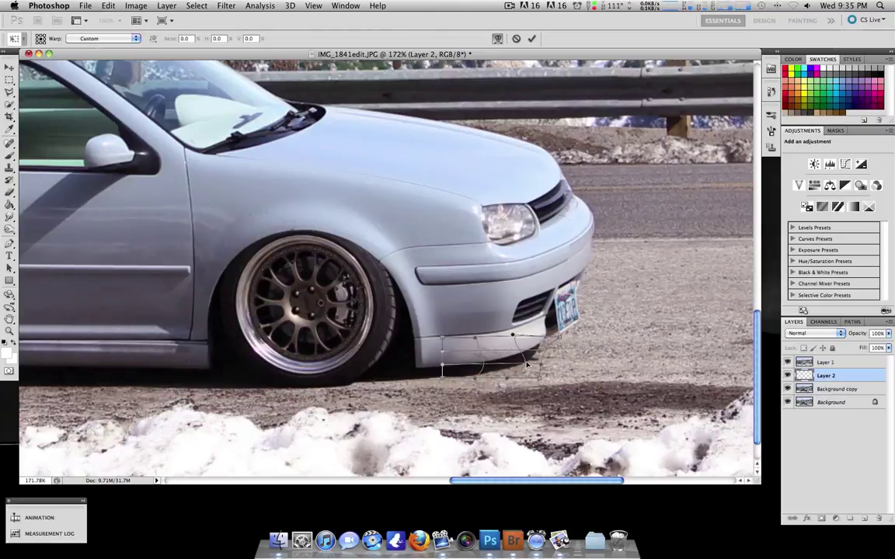
pyautogui.click(531, 38)
# Merge the Layer 2 shadow with Layer 1 and toggle the merged layer's visibility to compare before and after
pyautogui.scroll(-6, 439, 284)
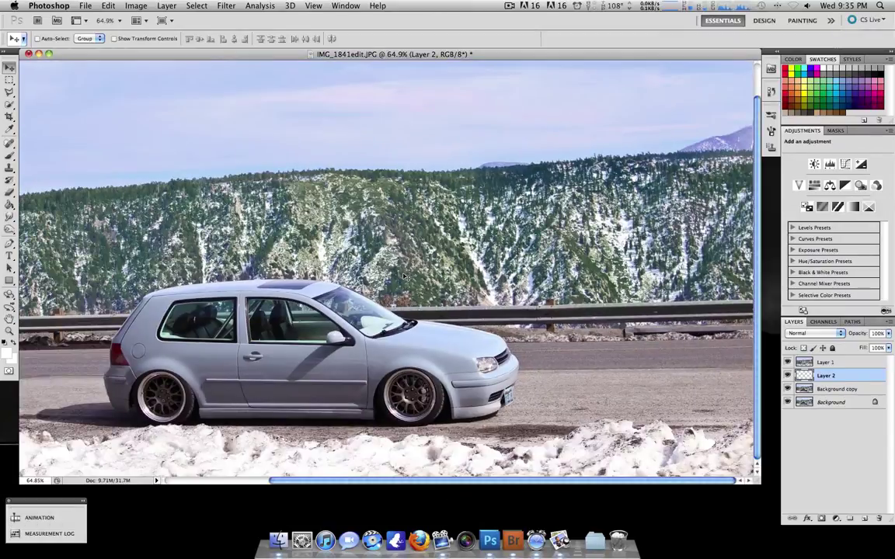
pyautogui.scroll(-3, 581, 351)
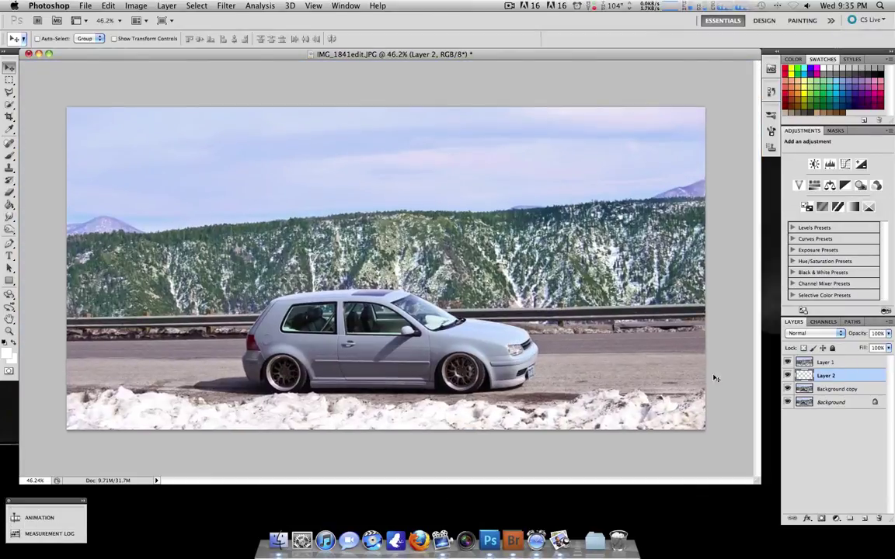
pyautogui.keyDown('shift'); pyautogui.click(807, 358); pyautogui.keyUp('shift')
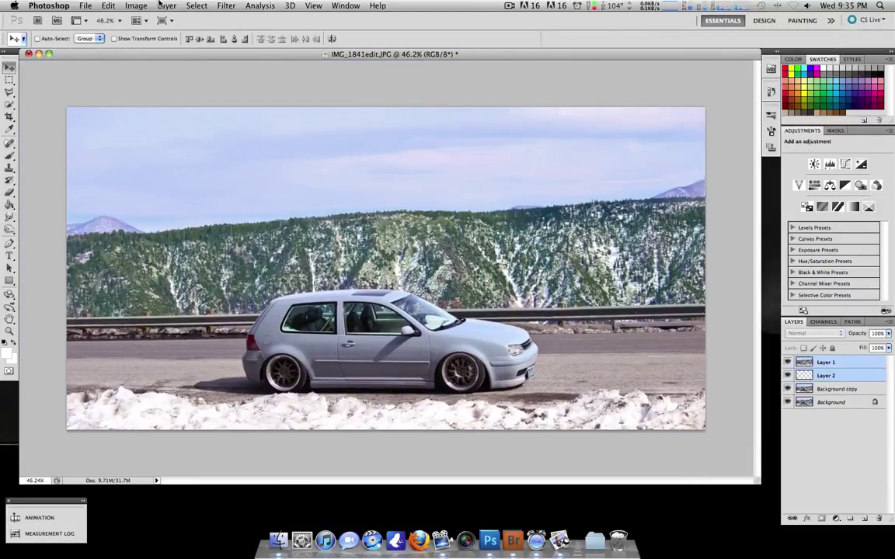
pyautogui.click(166, 6)
pyautogui.click(230, 396)
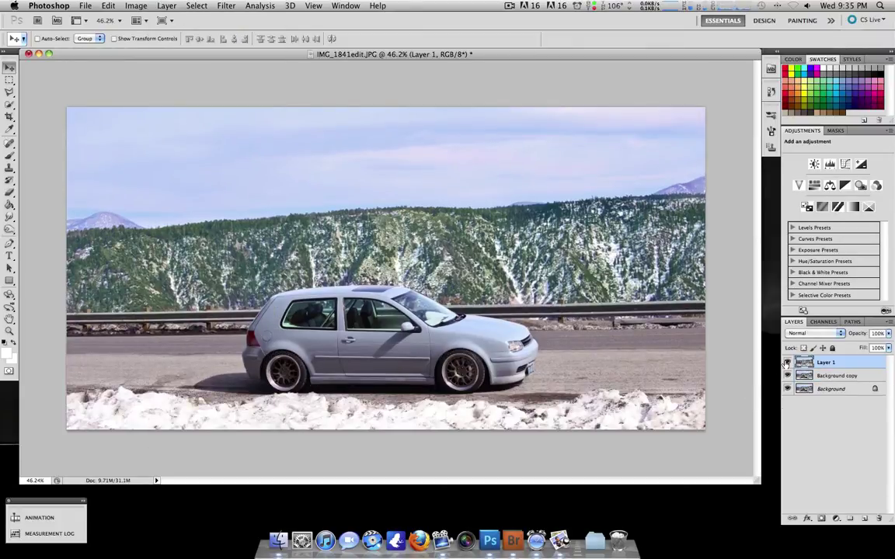
pyautogui.click(786, 363)
pyautogui.click(786, 364)
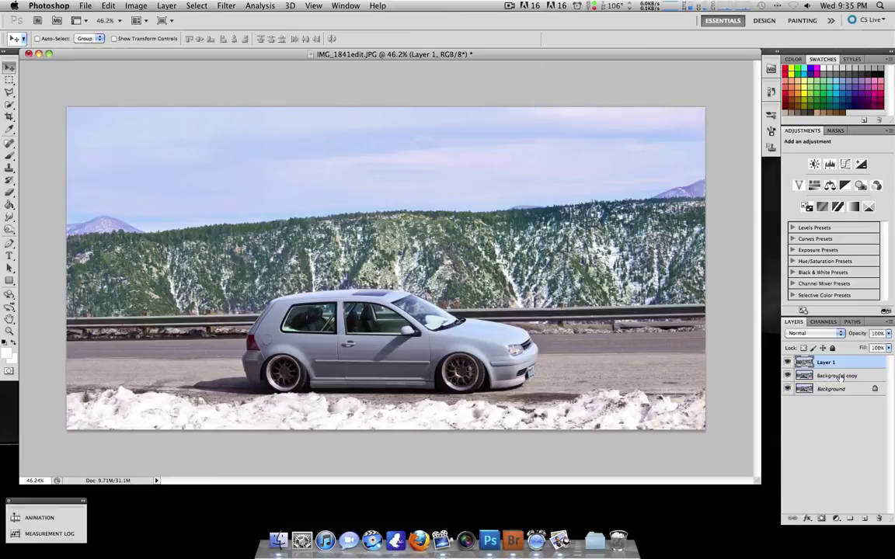
# Delete the Background copy layer and make Layer 1 active
pyautogui.click(840, 376)
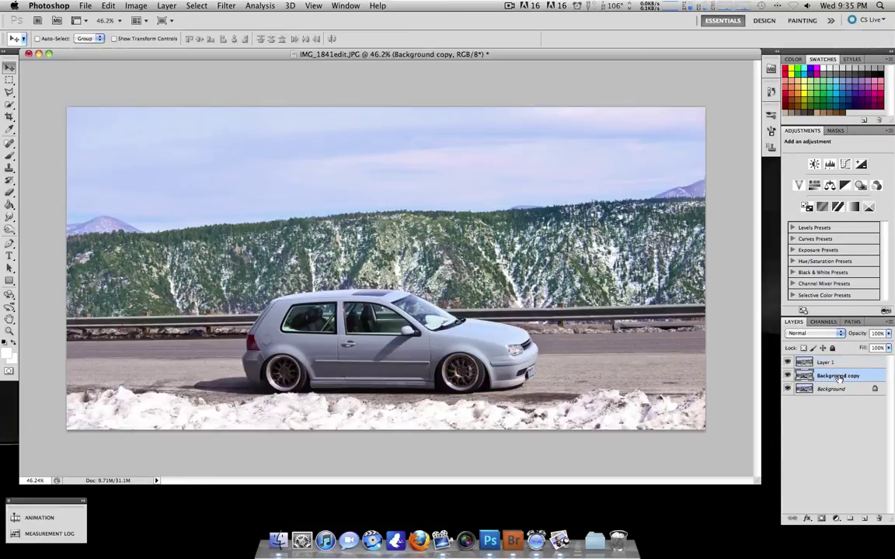
pyautogui.press('Delete')
pyautogui.click(844, 365)
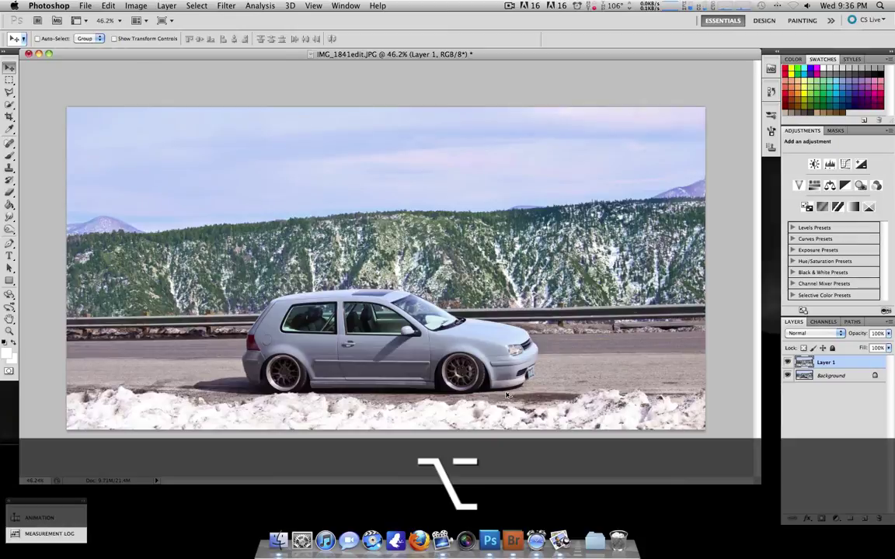
# Select the door handle on Layer 1 with a Polygonal Lasso outline
pyautogui.keyDown('alt'); pyautogui.scroll(3, 506, 396); pyautogui.keyUp('alt')
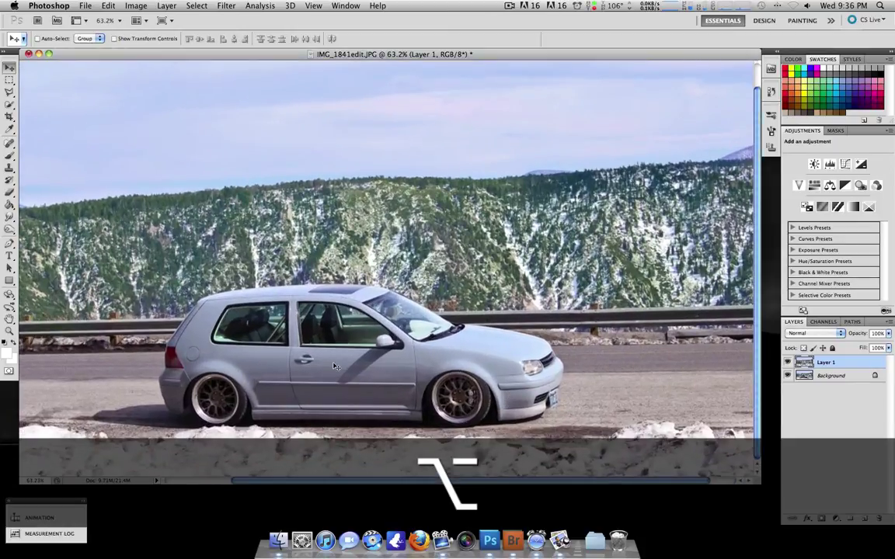
pyautogui.scroll(1, 270, 374)
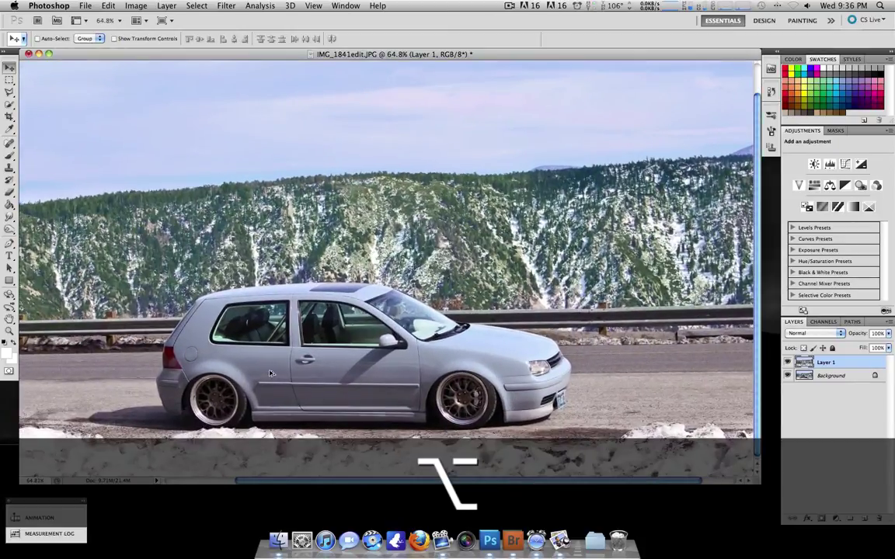
pyautogui.scroll(3, 271, 374)
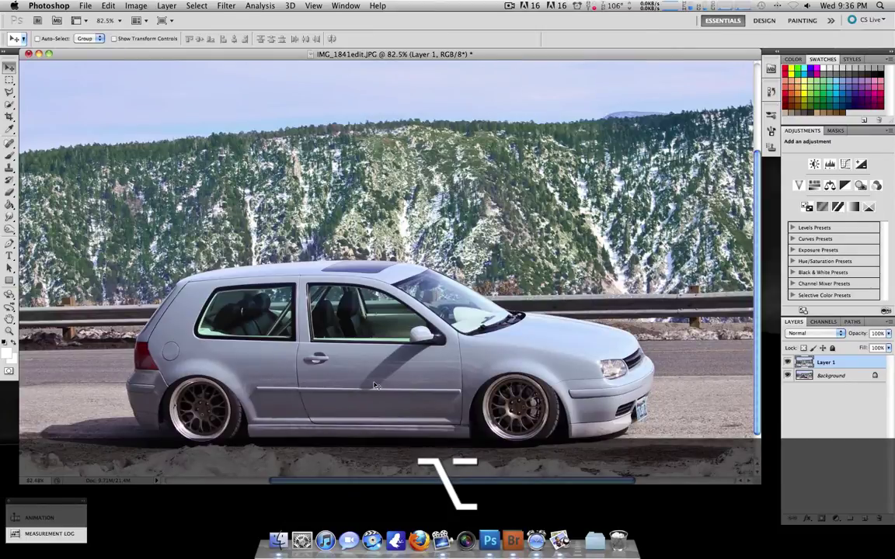
pyautogui.scroll(1, 374, 384)
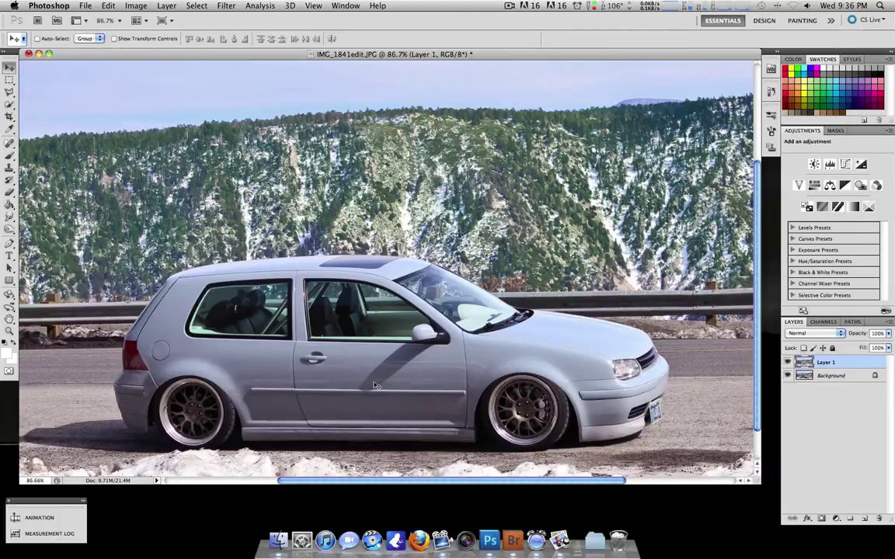
pyautogui.scroll(3, 374, 384)
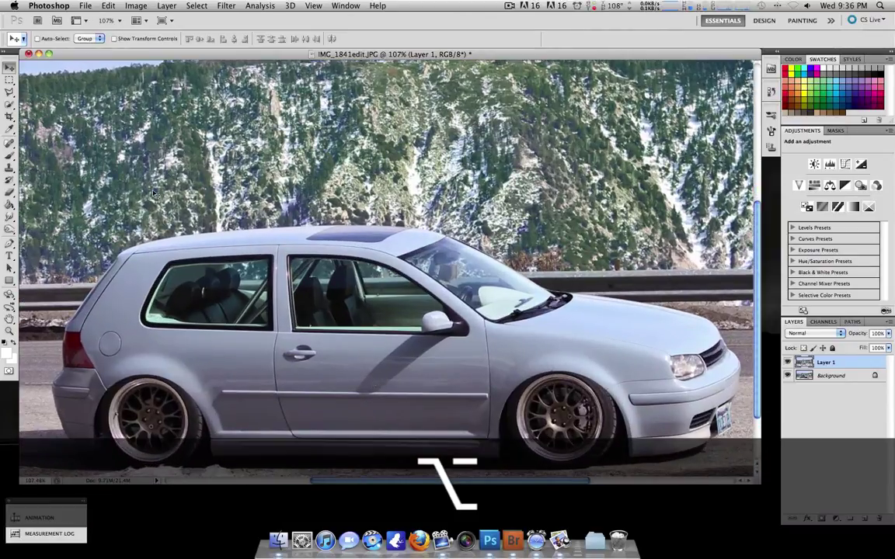
pyautogui.click(10, 91)
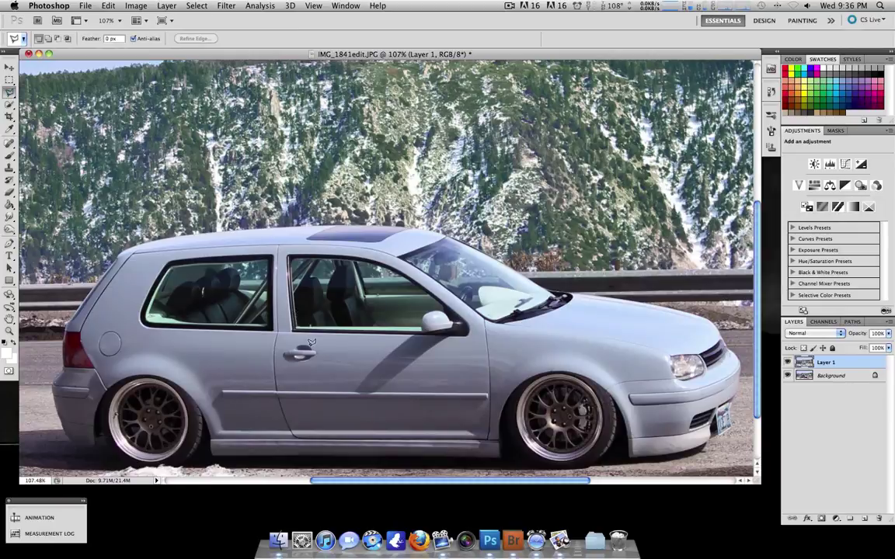
pyautogui.click(312, 344)
pyautogui.click(282, 344)
pyautogui.moveTo(277, 358)
pyautogui.mouseDown()
pyautogui.moveTo(253, 325)
pyautogui.moveTo(280, 327)
pyautogui.moveTo(331, 361)
pyautogui.moveTo(313, 342)
pyautogui.mouseUp()
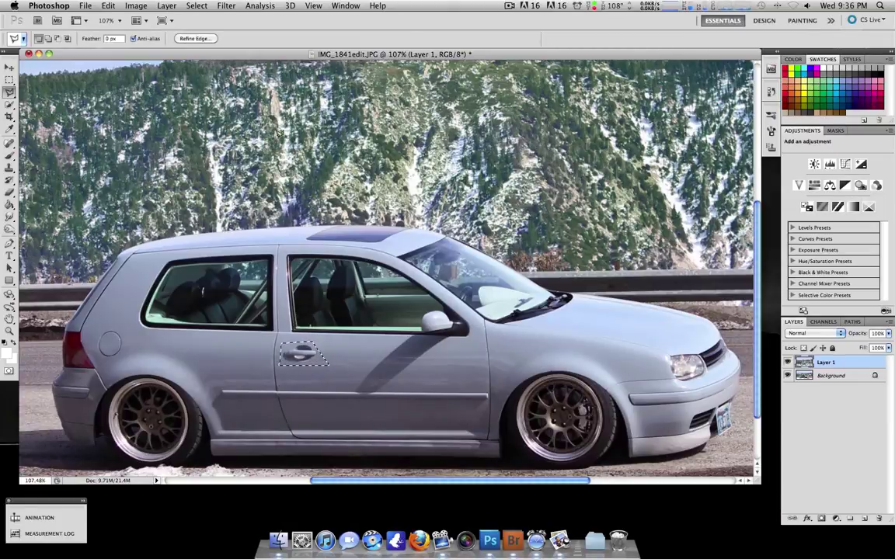
# Remove the selected door handle with a Content-Aware fill in Normal mode at 100% opacity, and deselect
pyautogui.click(109, 5)
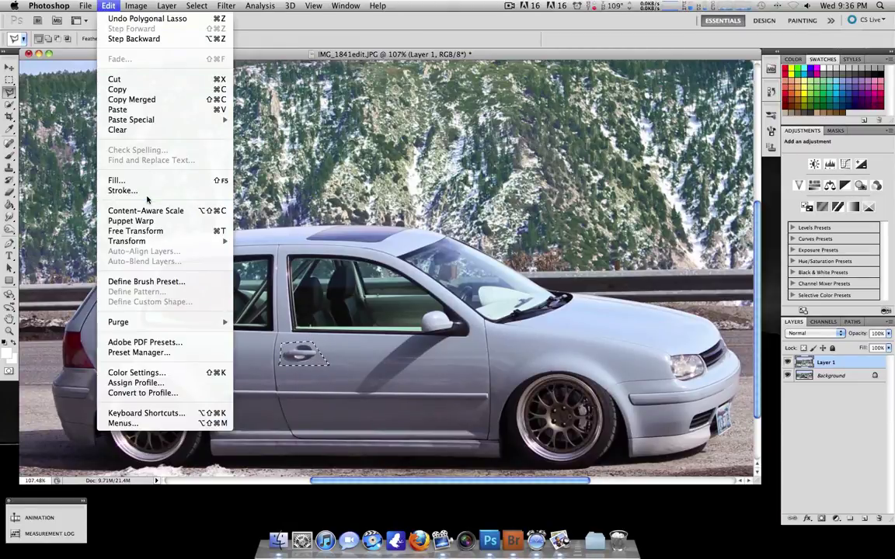
pyautogui.click(118, 180)
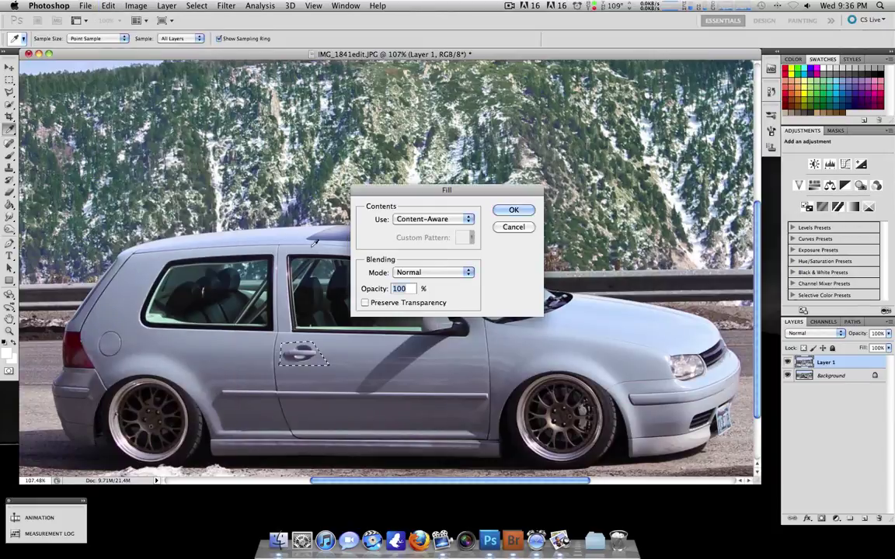
pyautogui.click(513, 211)
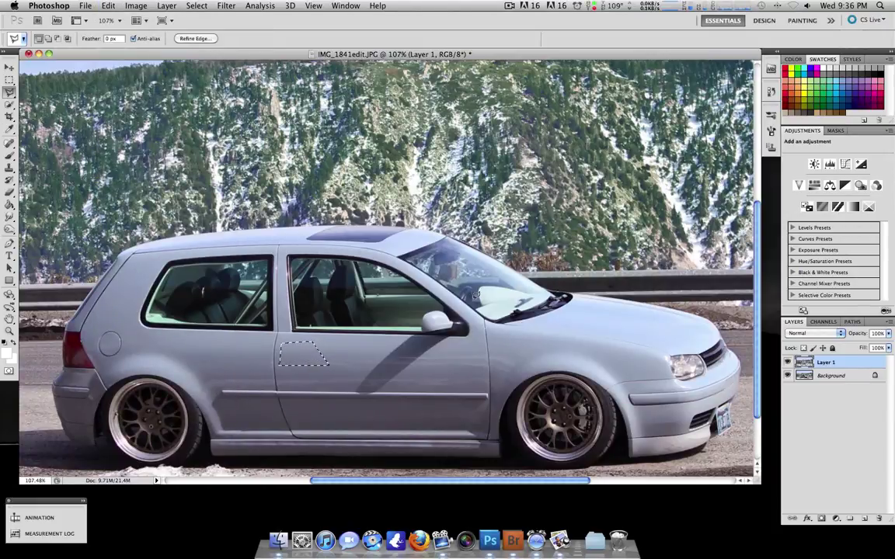
pyautogui.press('super+d')
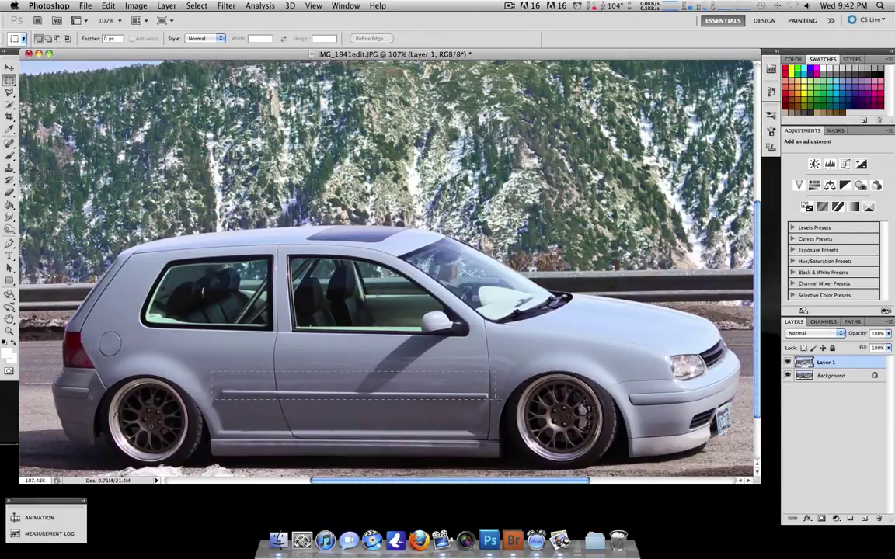
# Marquee-select the strip around the side moulding between the wheels and copy it onto a new layer
pyautogui.moveTo(504, 401); pyautogui.dragTo(497, 419)
pyautogui.press('super+z')
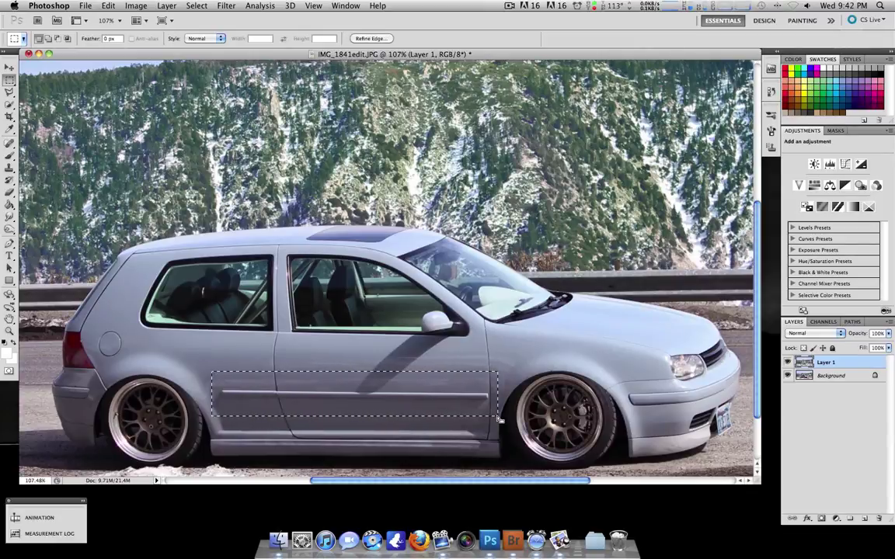
pyautogui.press('super+c')
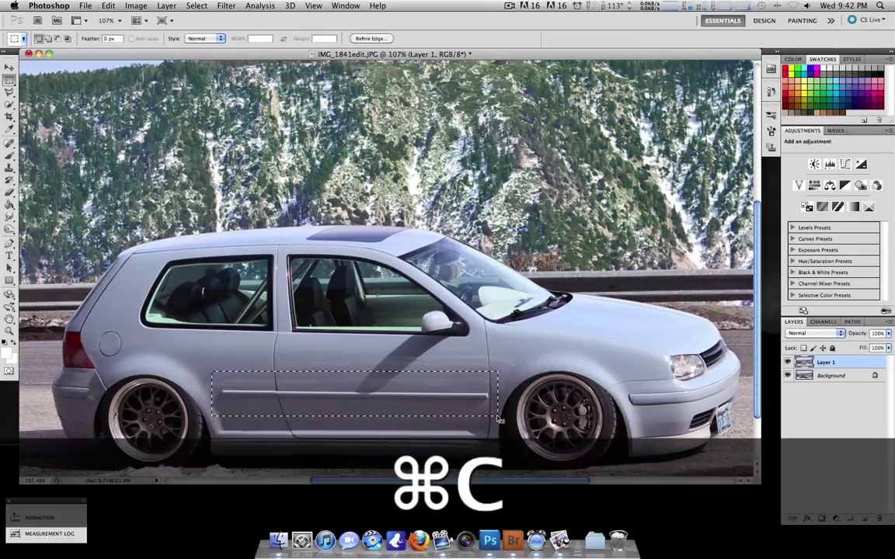
pyautogui.press('super+v')
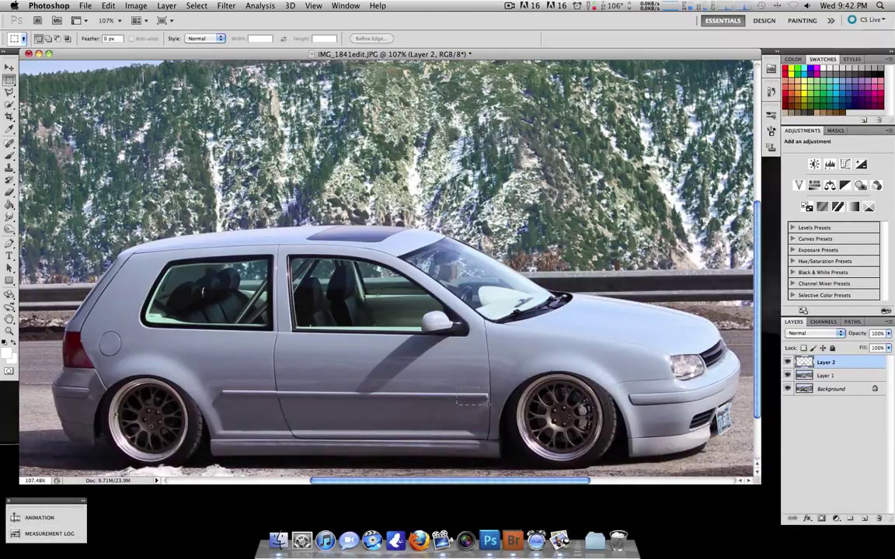
# Erase the front end of the door's side moulding on Layer 2 with two small Content-Aware fills
pyautogui.moveTo(488, 404); pyautogui.dragTo(489, 405)
pyautogui.click(108, 5)
pyautogui.click(162, 179)
pyautogui.click(500, 210)
pyautogui.press('super+d')
pyautogui.moveTo(431, 385); pyautogui.dragTo(468, 404)
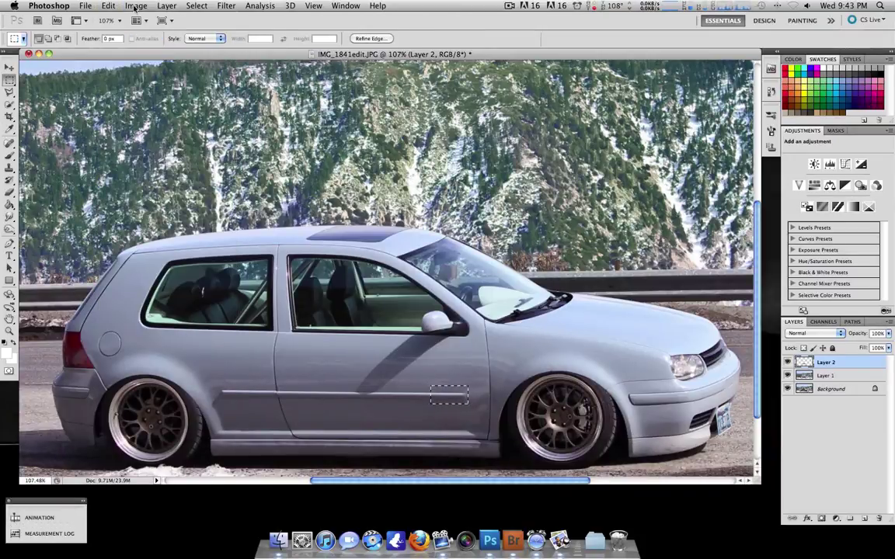
pyautogui.click(108, 5)
pyautogui.click(125, 171)
pyautogui.press('Return')
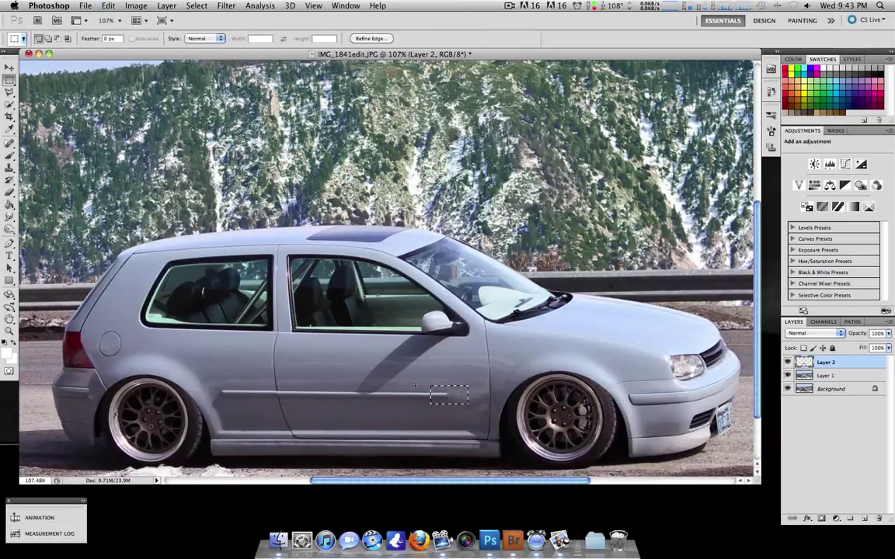
# Content-Aware fill three more short moulding sections, working rearward from the front of the door towards its middle
pyautogui.moveTo(414, 385); pyautogui.dragTo(454, 402)
pyautogui.hotkey('shift', 'BackSpace')
pyautogui.press('Return')
pyautogui.moveTo(395, 389); pyautogui.dragTo(433, 402)
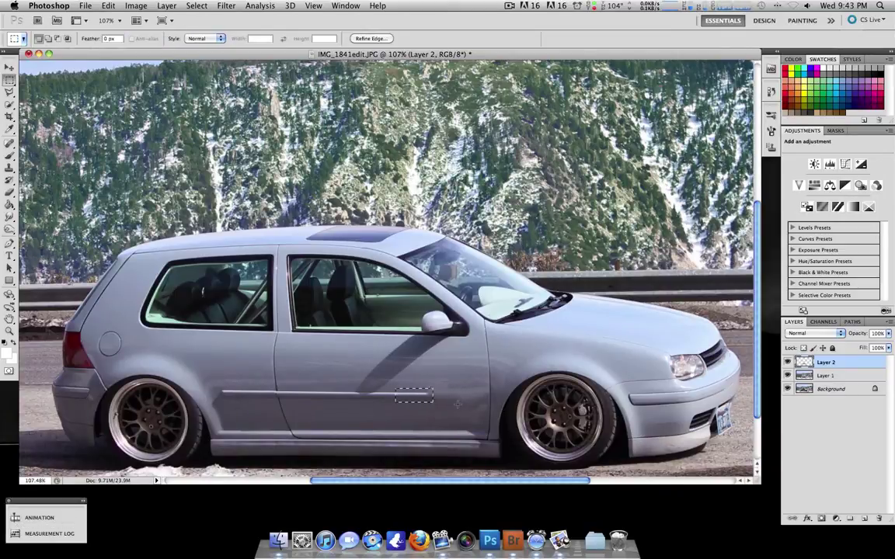
pyautogui.hotkey('shift', 'F5')
pyautogui.press('Return')
pyautogui.moveTo(379, 388); pyautogui.dragTo(416, 401)
pyautogui.hotkey('shift', 'F5')
pyautogui.press('Return')
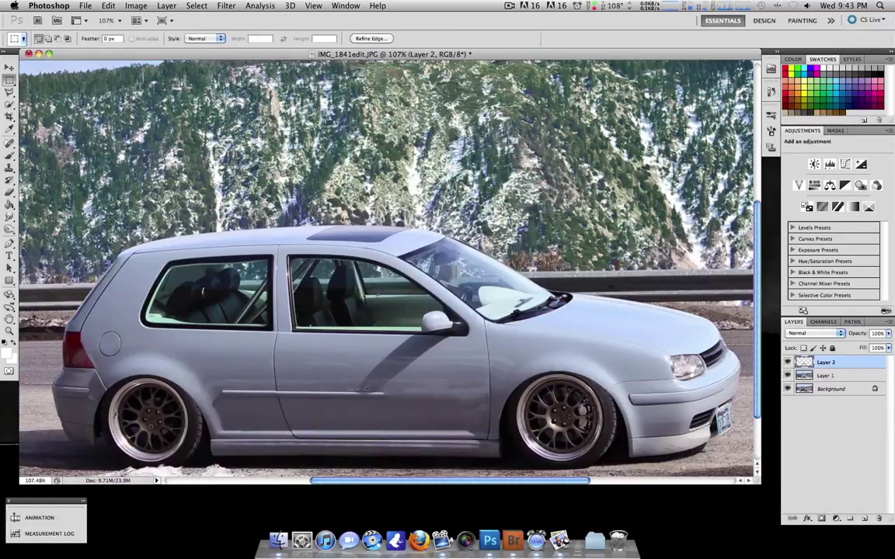
# Clean up the moulding at the middle of the door and continue the Content-Aware fills towards the door's rear edge
pyautogui.moveTo(347, 389); pyautogui.dragTo(398, 401)
pyautogui.hotkey('shift', 'F5')
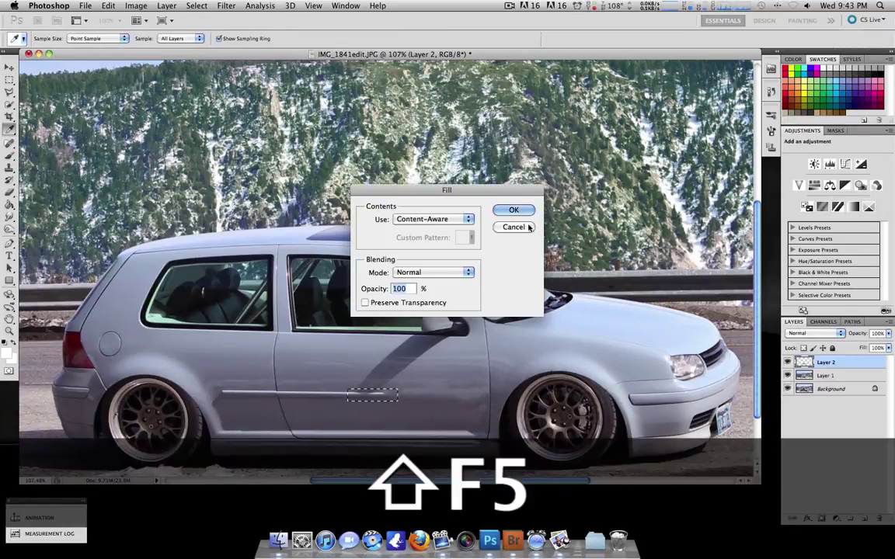
pyautogui.click(515, 216)
pyautogui.moveTo(319, 387); pyautogui.dragTo(357, 403)
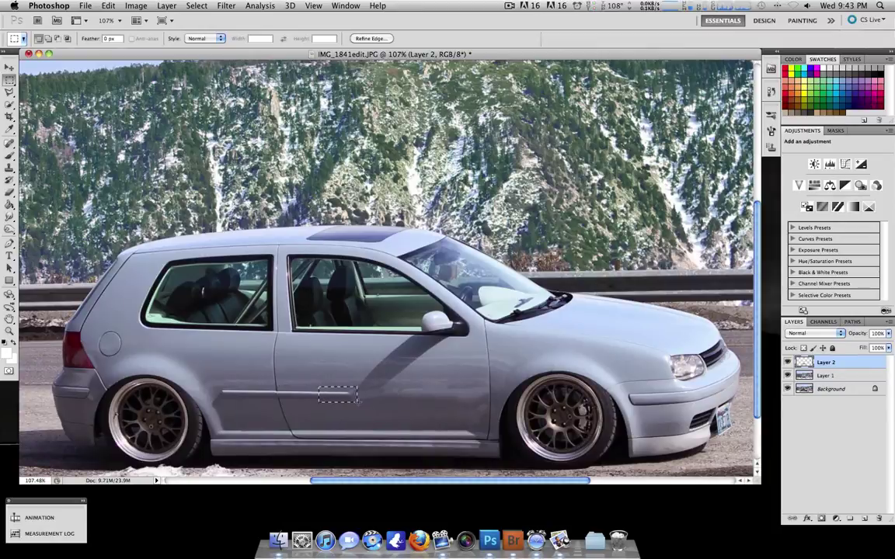
pyautogui.hotkey('shift', 'F5')
pyautogui.press('Return')
pyautogui.moveTo(334, 399); pyautogui.dragTo(334, 404)
pyautogui.hotkey('shift', 'F5')
pyautogui.press('Return')
# Remove the moulding across the rear door gap and on the rear quarter panel with Content-Aware fills, and deselect
pyautogui.moveTo(259, 387); pyautogui.dragTo(313, 403)
pyautogui.hotkey('shift', 'F5')
pyautogui.press('Return')
pyautogui.moveTo(220, 383); pyautogui.dragTo(272, 404)
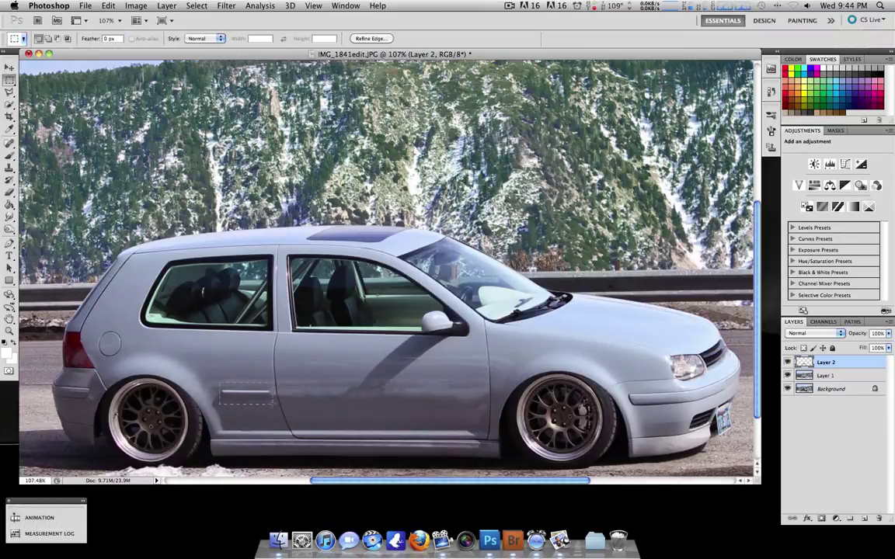
pyautogui.hotkey('shift', 'F5')
pyautogui.press('Return')
pyautogui.press('super+d')
# Toggle Layer 2's visibility to check the moulding removal, and merge Layer 2 with Layer 1
pyautogui.click(788, 363)
pyautogui.click(787, 363)
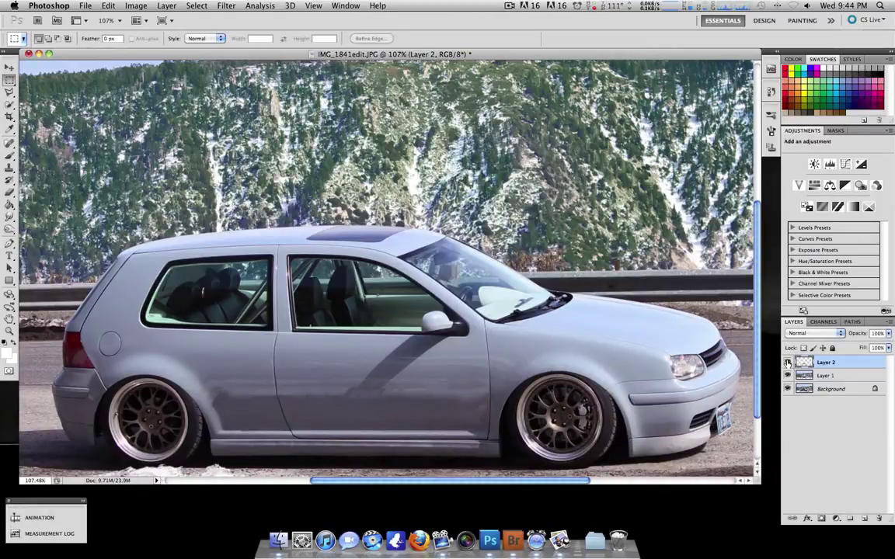
pyautogui.click(788, 363)
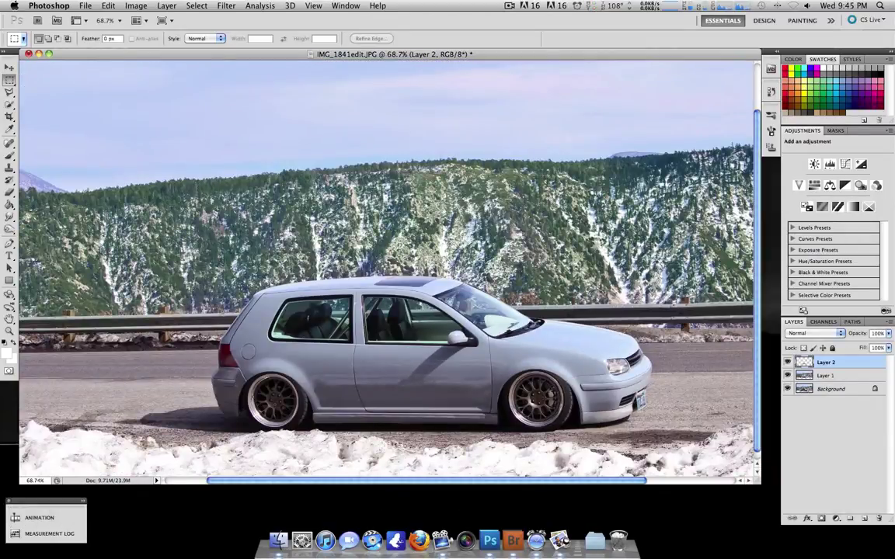
pyautogui.keyDown('shift'); pyautogui.click(825, 375); pyautogui.keyUp('shift')
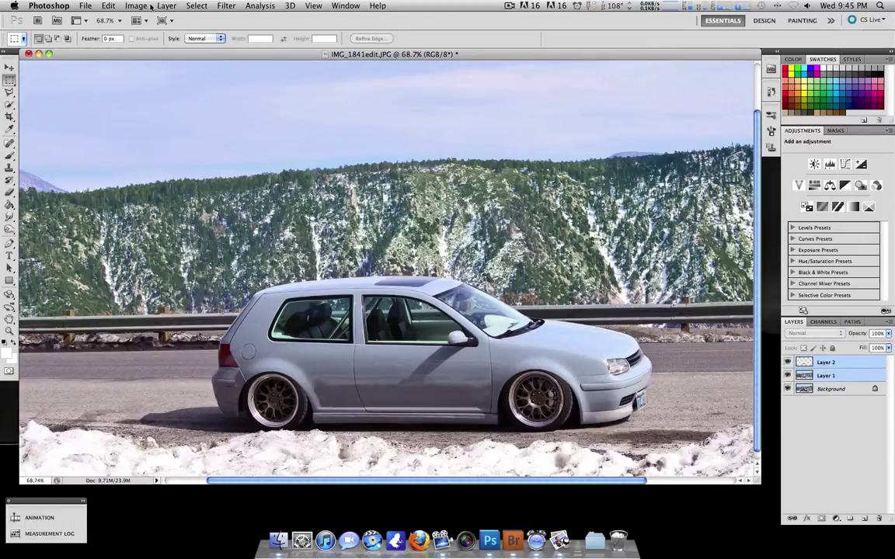
pyautogui.click(167, 5)
pyautogui.click(225, 393)
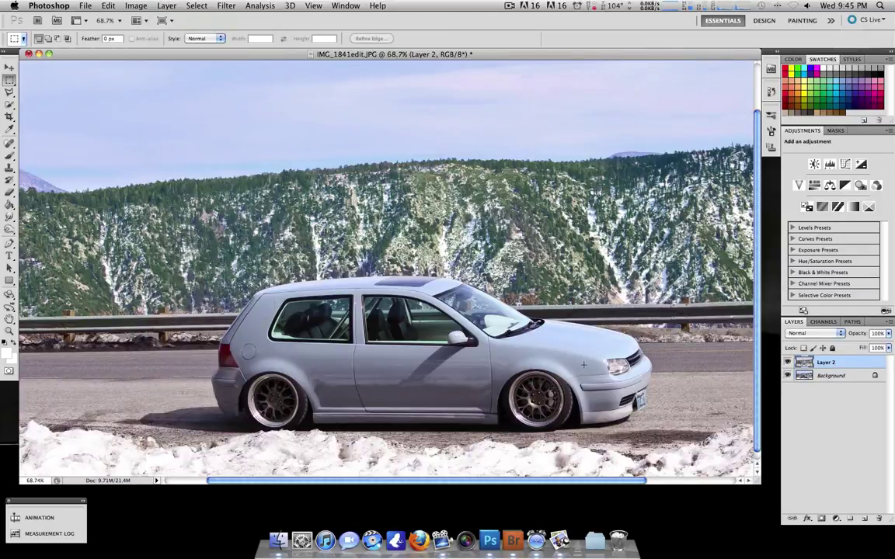
# Sample the front lip's paint colour and brush over the scuffs on the lip at 29% opacity, comparing before and after
pyautogui.keyDown('alt'); pyautogui.scroll(5, 597, 430); pyautogui.keyUp('alt')
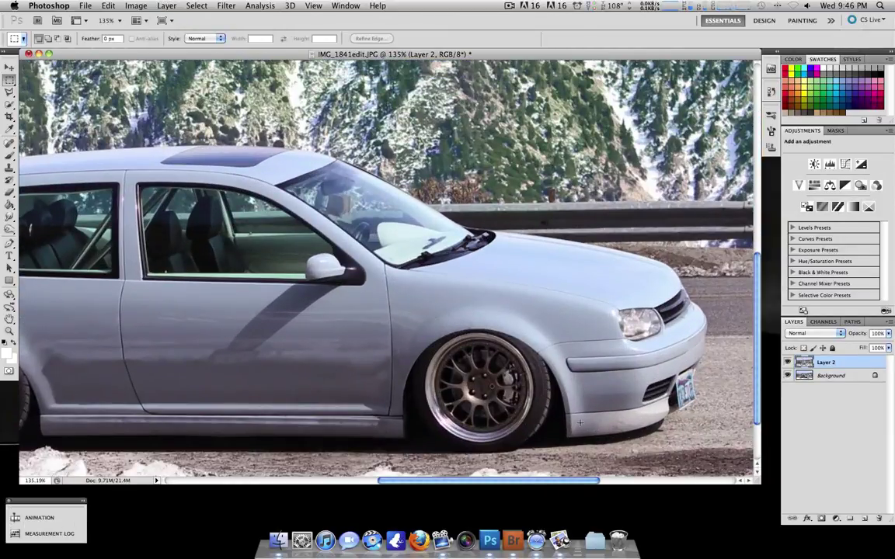
pyautogui.keyDown('alt'); pyautogui.scroll(1, 607, 461); pyautogui.keyUp('alt')
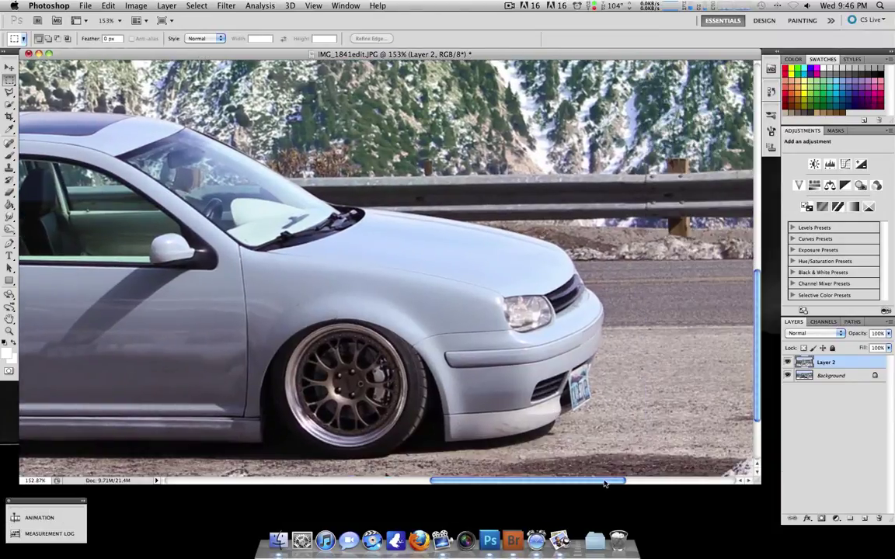
pyautogui.click(9, 155)
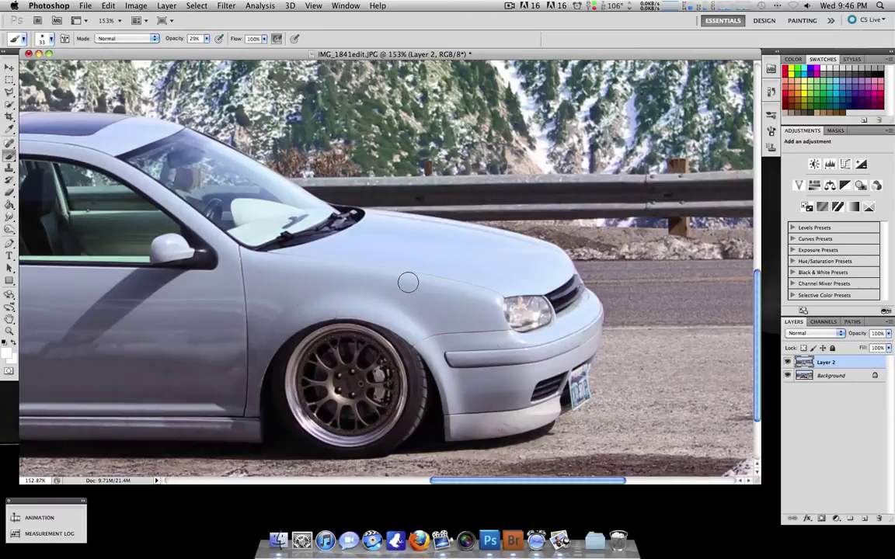
pyautogui.keyDown('alt'); pyautogui.click(463, 421); pyautogui.keyUp('alt')
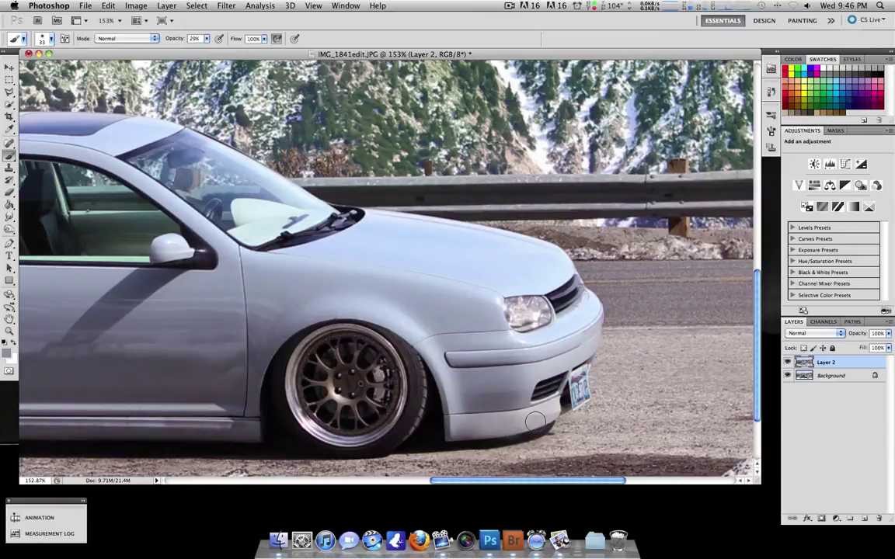
pyautogui.press('super+z')
pyautogui.press('super+z')
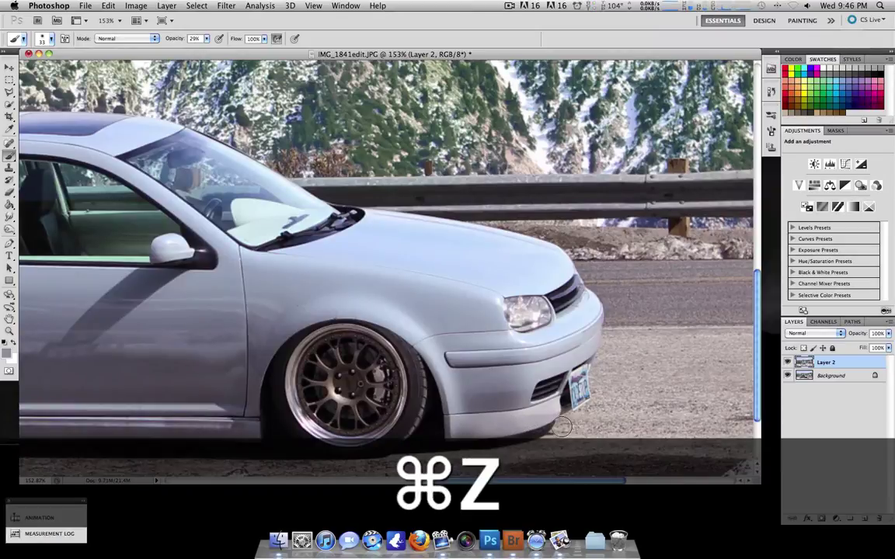
# Reduce the brush to 24 px and 10% opacity and blend the remaining marks on the front lip
pyautogui.click(43, 38)
pyautogui.moveTo(31, 68); pyautogui.dragTo(27, 68)
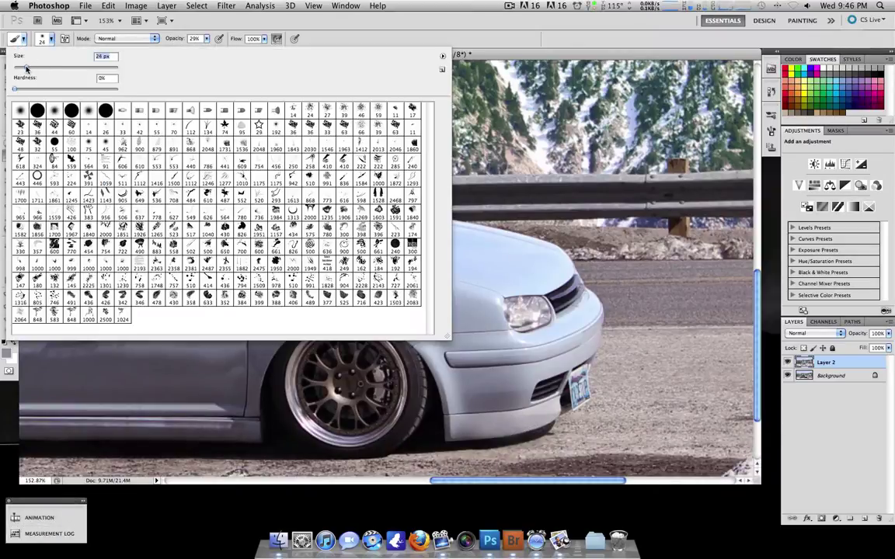
pyautogui.click(507, 417)
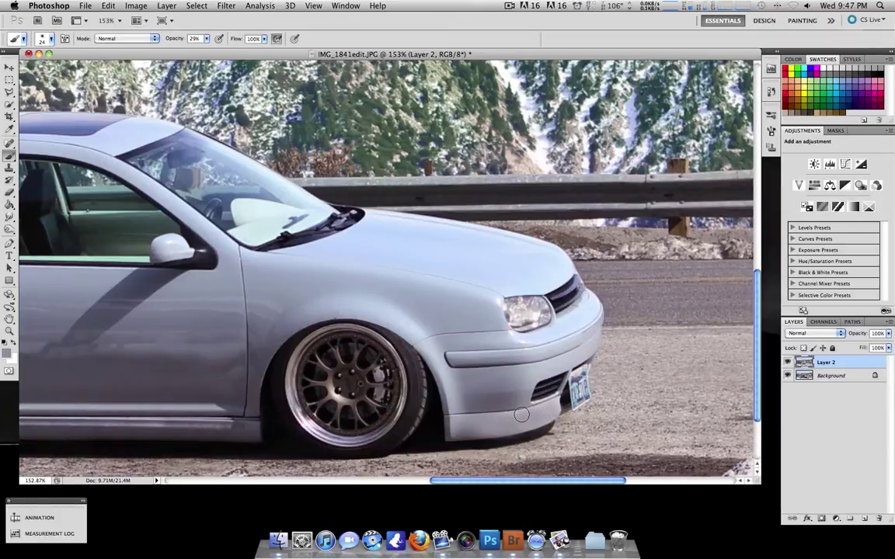
pyautogui.click(206, 38)
pyautogui.moveTo(208, 49); pyautogui.dragTo(198, 49)
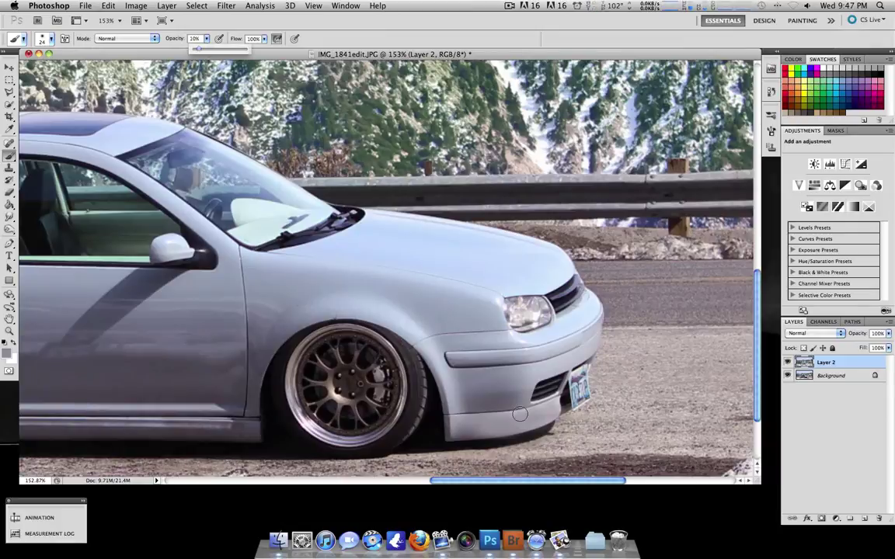
pyautogui.click(519, 408)
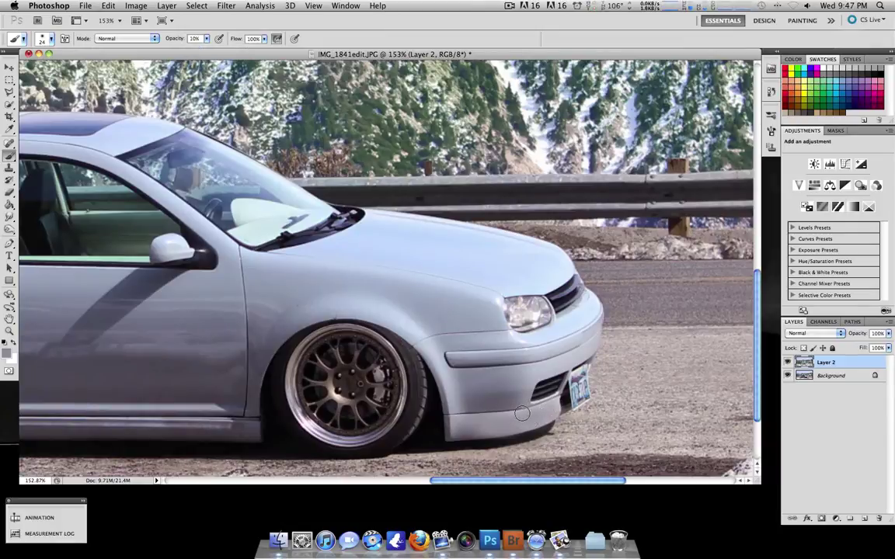
# Examine the retouched front lip close up and in the context of the whole car
pyautogui.press('alt')
pyautogui.scroll(-8, 455, 388)
pyautogui.scroll(7, 455, 388)
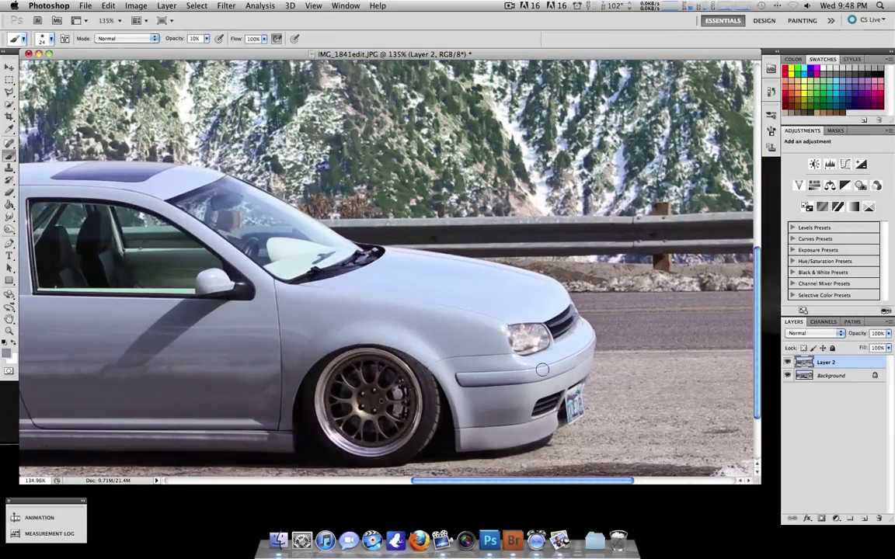
pyautogui.press('alt')
pyautogui.scroll(-3, 497, 368)
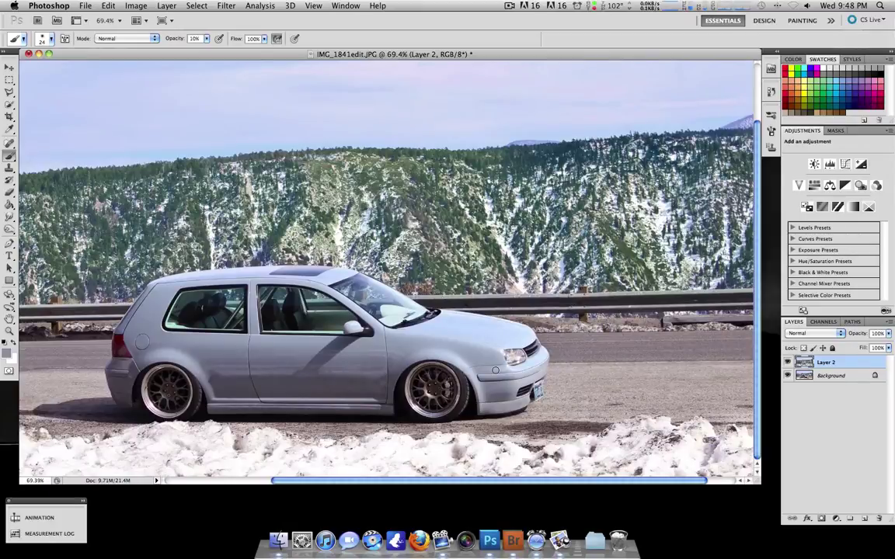
pyautogui.scroll(-3, 495, 370)
pyautogui.scroll(2, 466, 370)
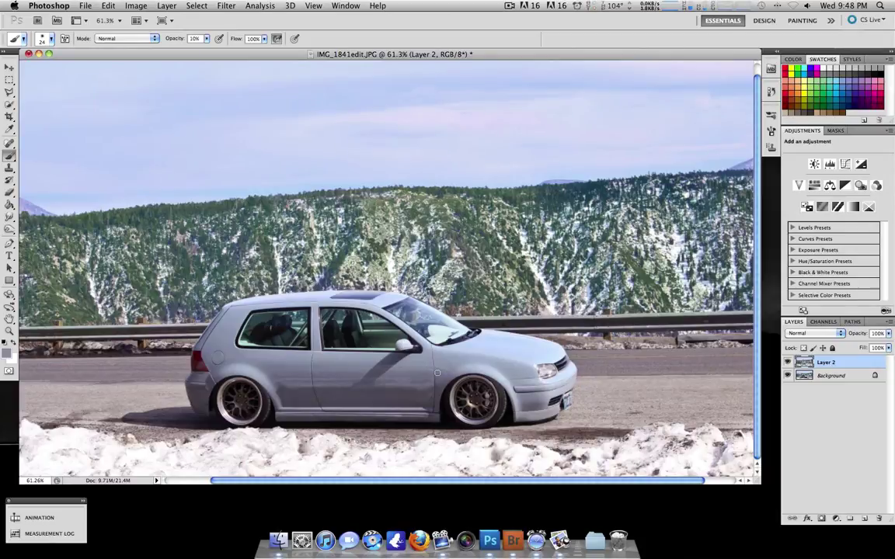
# Quick-select the car's painted body, including the rear bumper, and subtract the rear wheel, ground shadow and tail light
pyautogui.press('w')
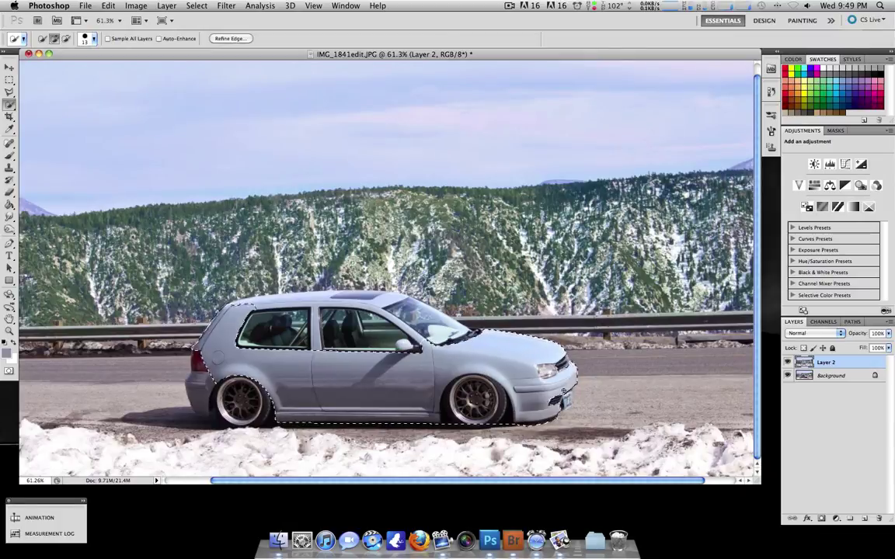
pyautogui.click(420, 399)
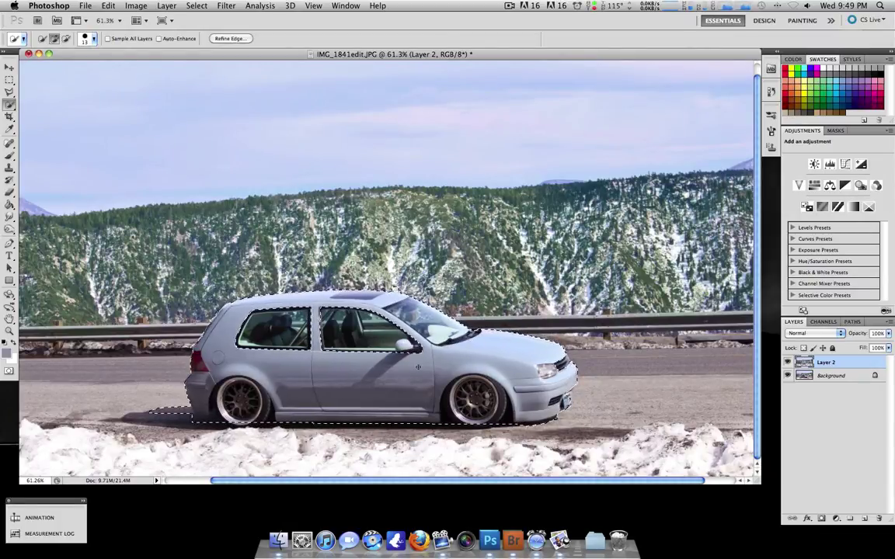
pyautogui.press('alt')
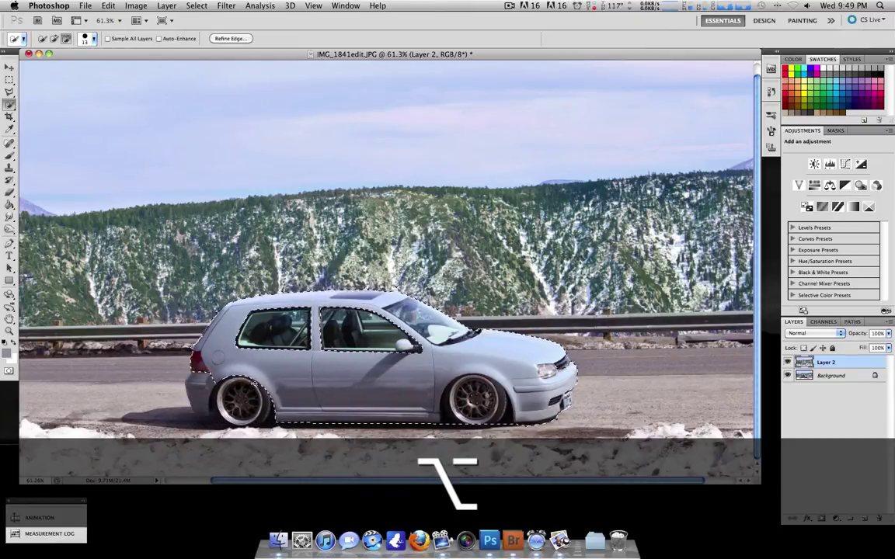
pyautogui.click(199, 393)
pyautogui.keyDown('alt'); pyautogui.click(200, 362); pyautogui.keyUp('alt')
pyautogui.press('alt')
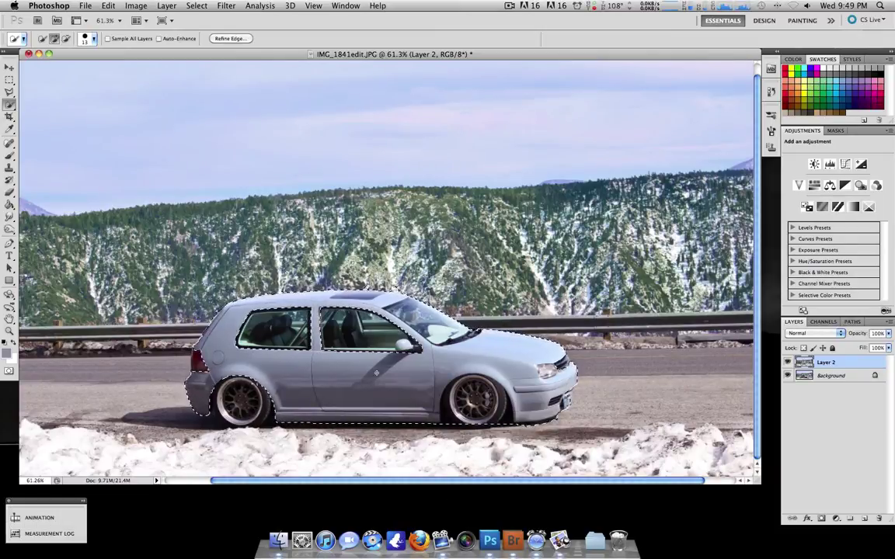
# Subtract the front wheel, sunroof and headlight from the body selection
pyautogui.press('alt')
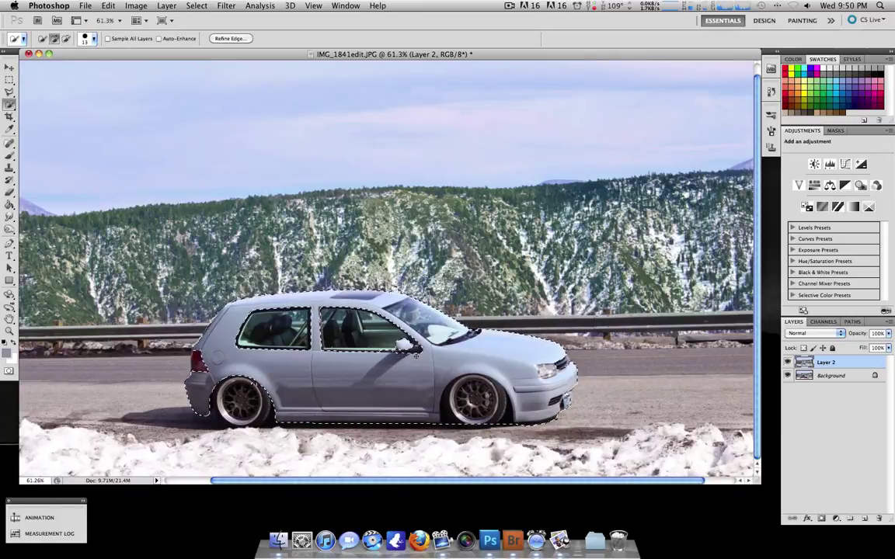
pyautogui.press('alt')
pyautogui.press('alt')
pyautogui.press('alt')
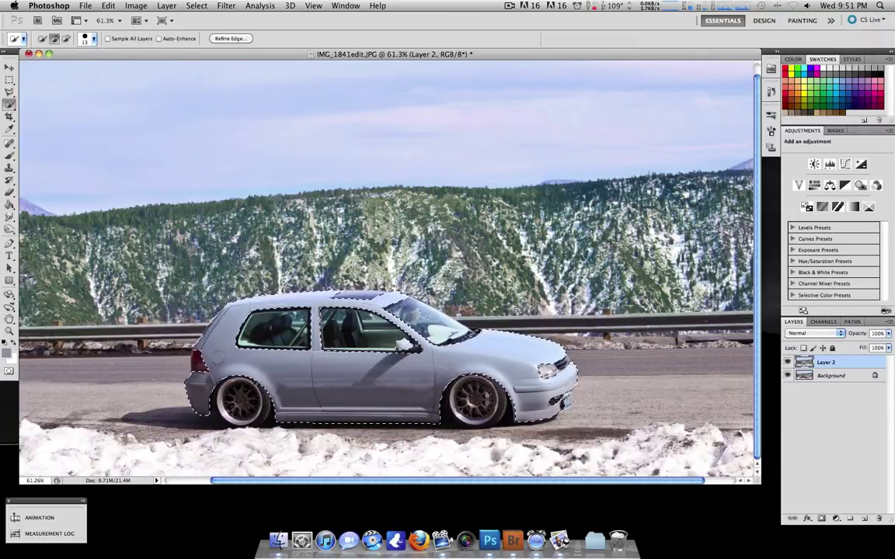
# Open Refine Edge for the body selection and preview it on white, keeping the dialog clear of the car
pyautogui.click(230, 38)
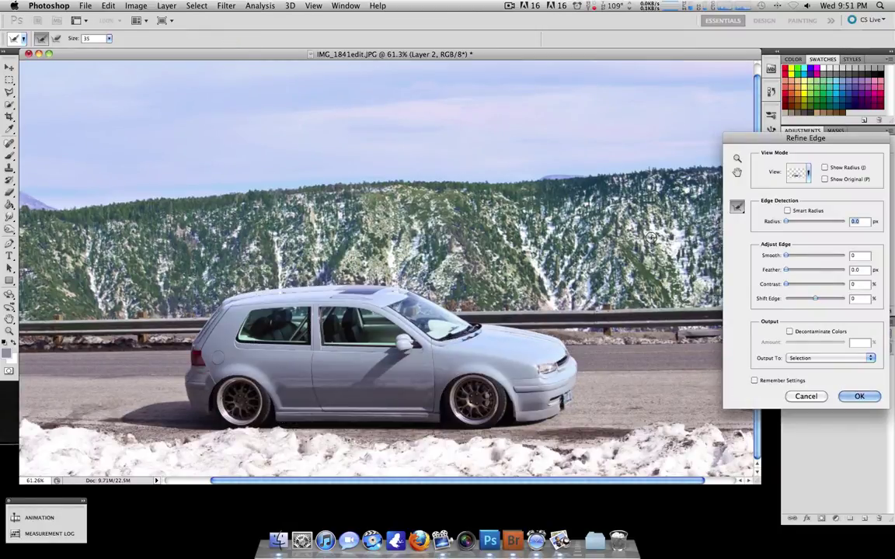
pyautogui.moveTo(748, 135); pyautogui.dragTo(596, 132)
pyautogui.click(657, 169)
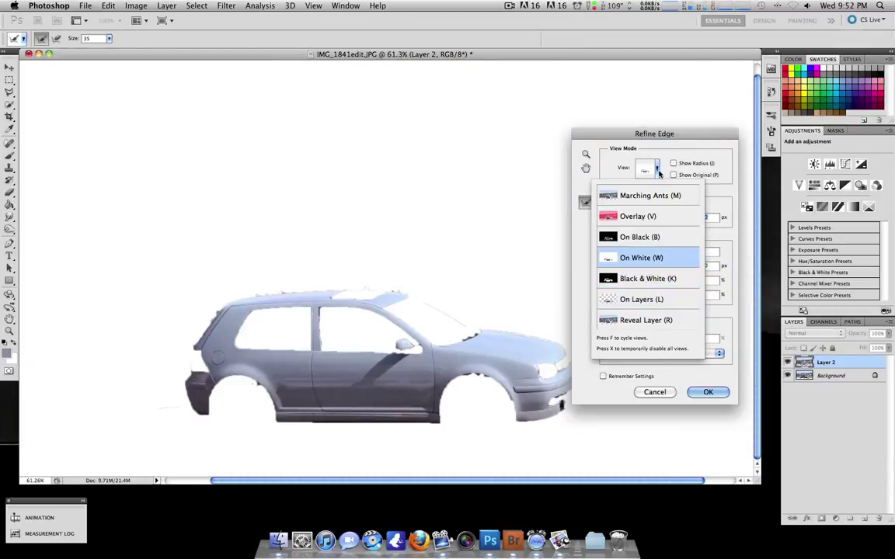
pyautogui.click(658, 171)
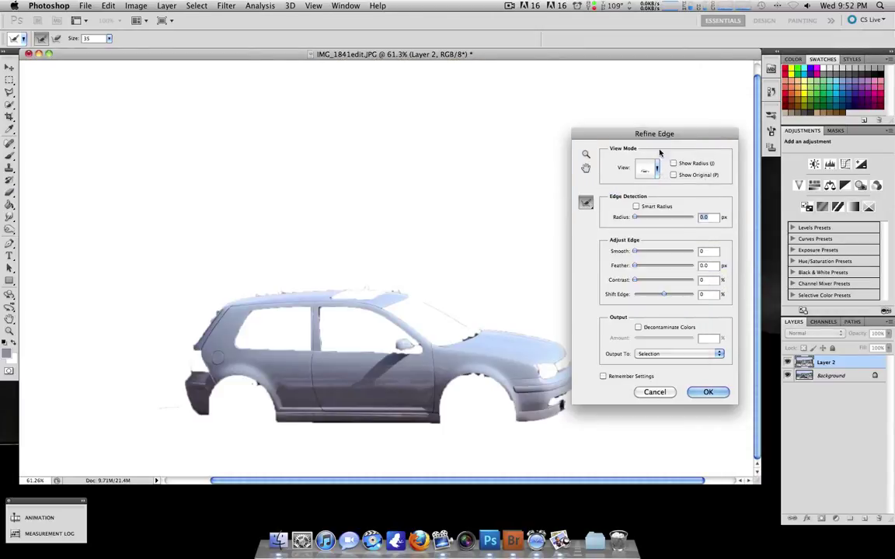
pyautogui.moveTo(662, 138); pyautogui.dragTo(675, 80)
# Enable Smart Radius with a 5.2 px radius, and set Smooth to 41 and Shift Edge to -4%
pyautogui.click(649, 147)
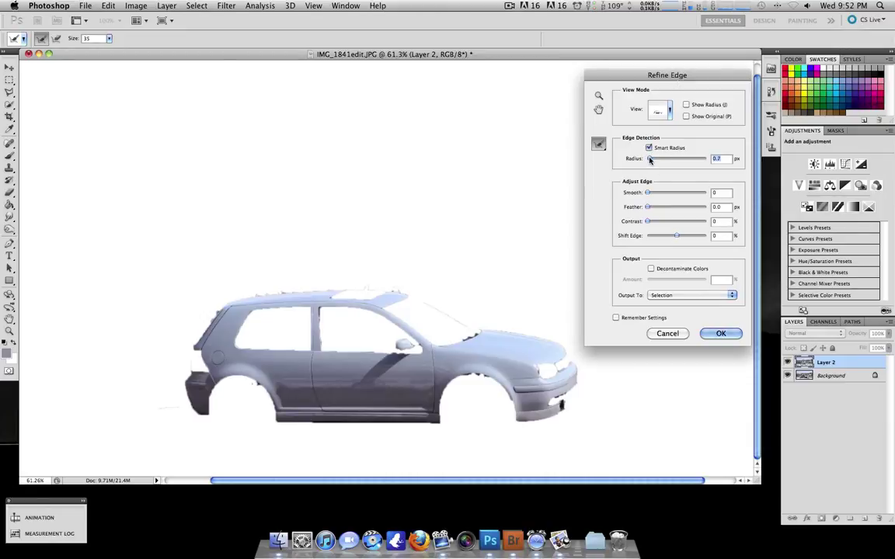
pyautogui.moveTo(650, 159); pyautogui.dragTo(663, 160)
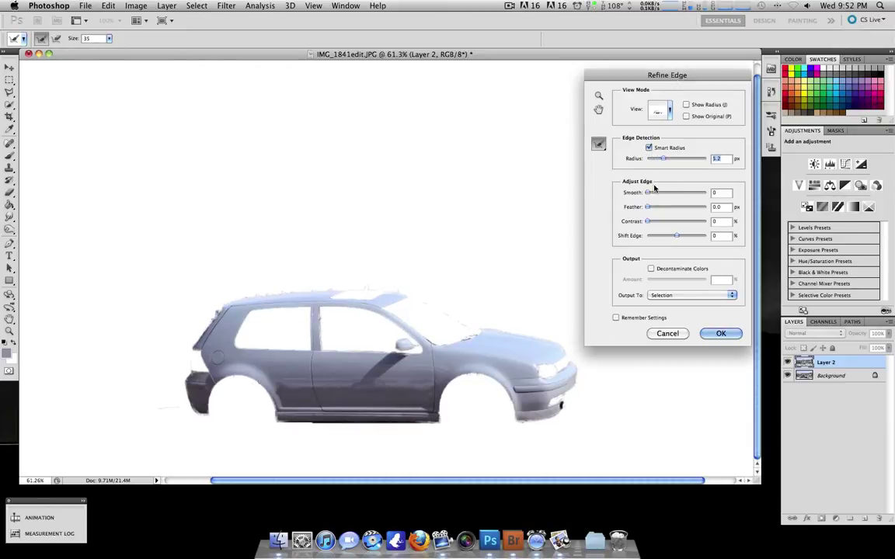
pyautogui.moveTo(648, 193); pyautogui.dragTo(672, 193)
pyautogui.moveTo(683, 75); pyautogui.dragTo(689, 69)
pyautogui.moveTo(682, 231); pyautogui.dragTo(681, 231)
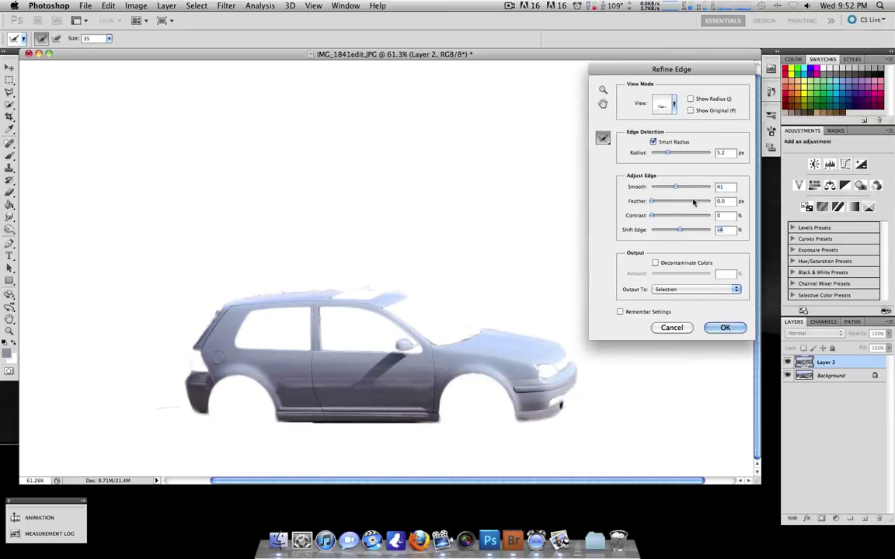
# Reduce the edge detection radius to 3.2 px and output the refined car body to a new layer
pyautogui.press('e')
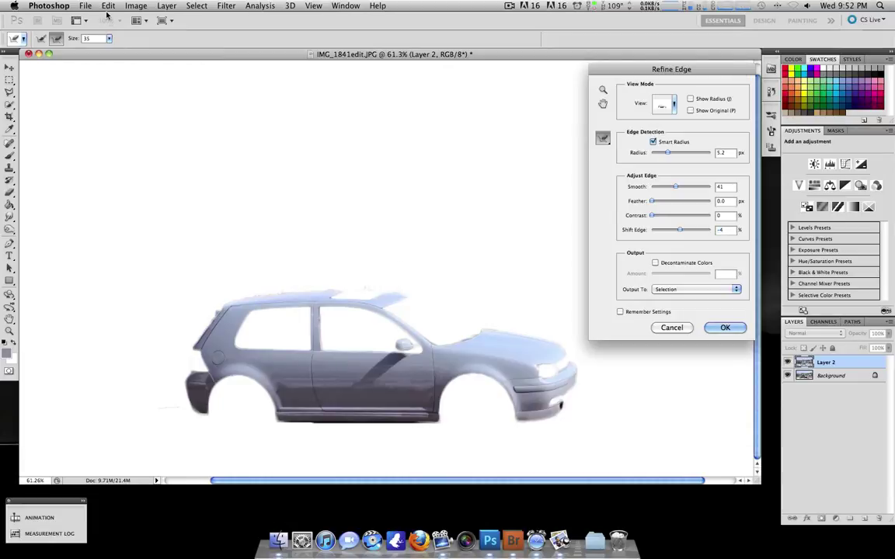
pyautogui.press('e')
pyautogui.press('e')
pyautogui.moveTo(667, 153)
pyautogui.mouseDown()
pyautogui.moveTo(676, 154)
pyautogui.moveTo(662, 155)
pyautogui.mouseUp()
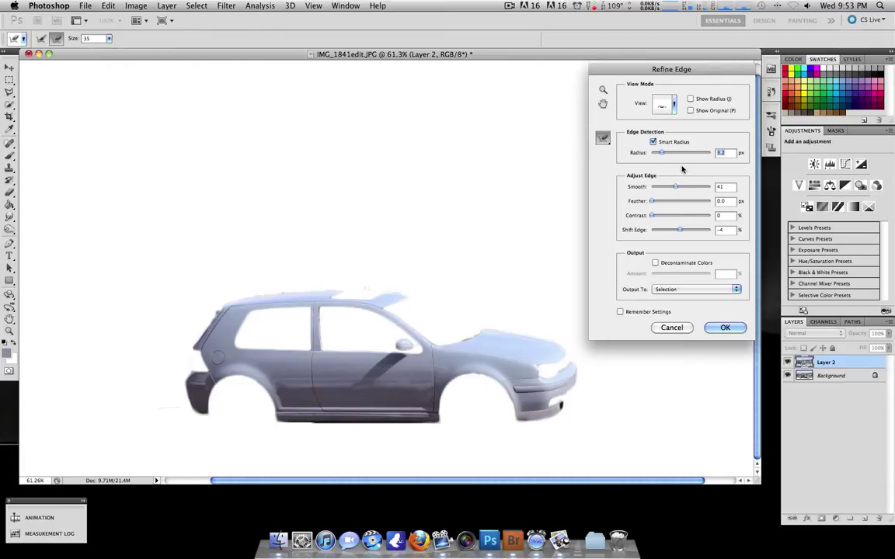
pyautogui.click(682, 289)
pyautogui.click(684, 303)
pyautogui.click(718, 327)
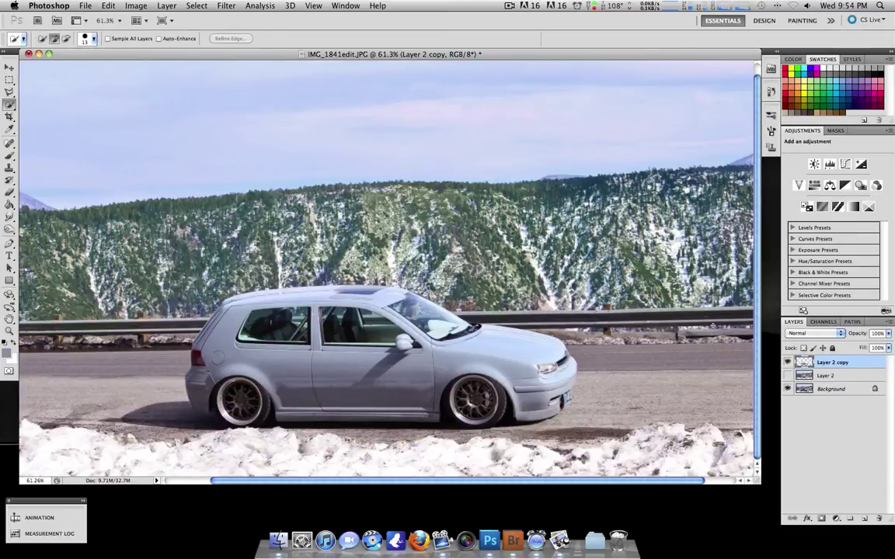
# Toggle the layers' visibility to check the body cutout, leave Layer 2 visible, and load the cutout's outline as a selection
pyautogui.click(788, 389)
pyautogui.click(788, 389)
pyautogui.click(788, 375)
pyautogui.click(788, 375)
pyautogui.click(787, 362)
pyautogui.click(787, 362)
pyautogui.keyDown('super'); pyautogui.click(805, 362); pyautogui.keyUp('super')
# Try recolouring the body with a Hue/Saturation adjustment at different hues, and undo back to the active selection
pyautogui.click(814, 185)
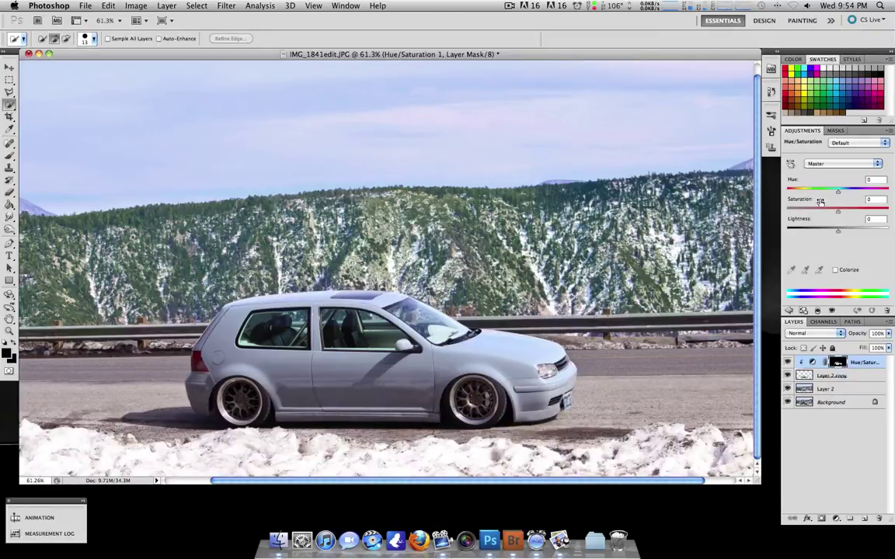
pyautogui.moveTo(837, 192); pyautogui.dragTo(784, 194)
pyautogui.moveTo(838, 231)
pyautogui.mouseDown()
pyautogui.moveTo(798, 231)
pyautogui.moveTo(873, 234)
pyautogui.moveTo(793, 231)
pyautogui.moveTo(783, 246)
pyautogui.moveTo(839, 232)
pyautogui.mouseUp()
pyautogui.moveTo(787, 190); pyautogui.dragTo(878, 194)
pyautogui.click(108, 6)
pyautogui.click(113, 36)
pyautogui.click(108, 6)
pyautogui.click(113, 36)
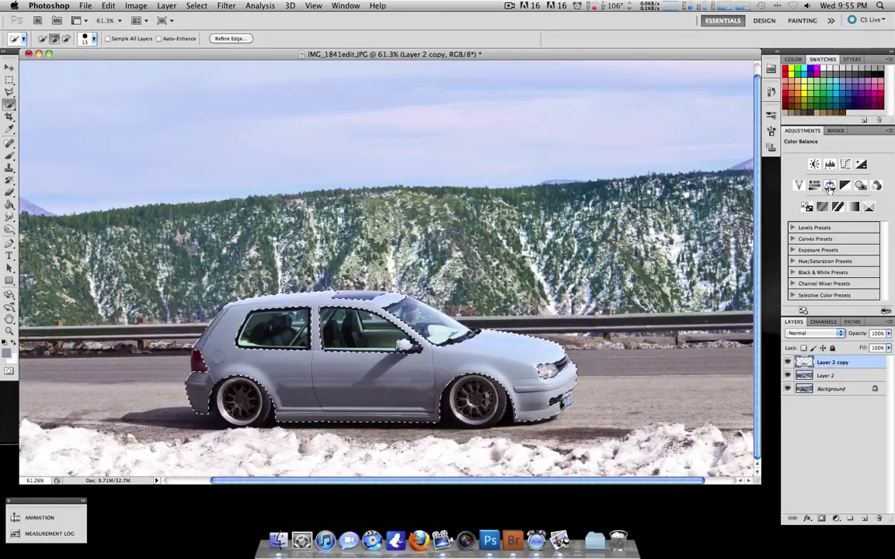
# Turn the body blue with Color Balance: midtones -83, -16, +67 and highlights +11, -5, +4, also adjusting the shadows
pyautogui.click(830, 184)
pyautogui.moveTo(825, 216); pyautogui.dragTo(793, 214)
pyautogui.moveTo(824, 260)
pyautogui.mouseDown()
pyautogui.moveTo(864, 261)
pyautogui.moveTo(818, 237)
pyautogui.moveTo(838, 260)
pyautogui.moveTo(812, 261)
pyautogui.mouseUp()
pyautogui.click(808, 161)
pyautogui.moveTo(824, 215)
pyautogui.mouseDown()
pyautogui.moveTo(836, 216)
pyautogui.moveTo(819, 215)
pyautogui.moveTo(835, 237)
pyautogui.moveTo(823, 237)
pyautogui.moveTo(859, 261)
pyautogui.moveTo(787, 261)
pyautogui.moveTo(826, 261)
pyautogui.moveTo(845, 240)
pyautogui.moveTo(822, 237)
pyautogui.moveTo(808, 219)
pyautogui.moveTo(834, 218)
pyautogui.moveTo(819, 220)
pyautogui.mouseUp()
pyautogui.click(808, 180)
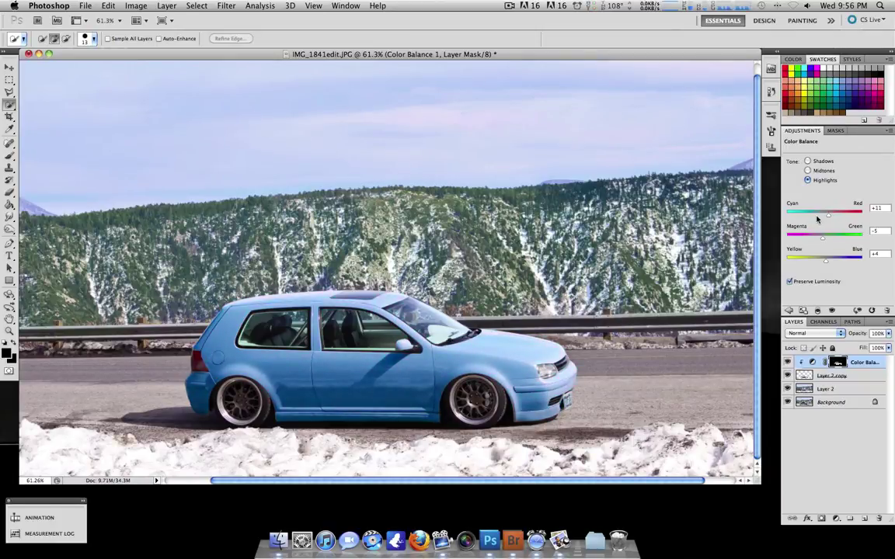
pyautogui.click(855, 428)
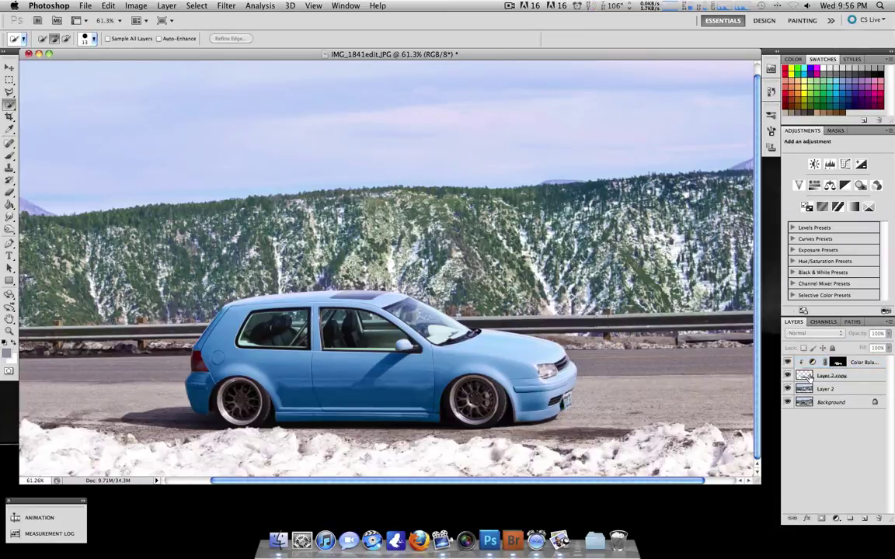
# Toggle the Color Balance layer's visibility to compare the blue body with the original colour
pyautogui.click(788, 363)
pyautogui.click(788, 363)
pyautogui.click(787, 363)
pyautogui.click(787, 363)
# Try a red body with Hue/Saturation at hue +139, saturation +32 and lightness -13, and delete that adjustment layer
pyautogui.keyDown('super'); pyautogui.click(802, 375); pyautogui.keyUp('super')
pyautogui.click(814, 185)
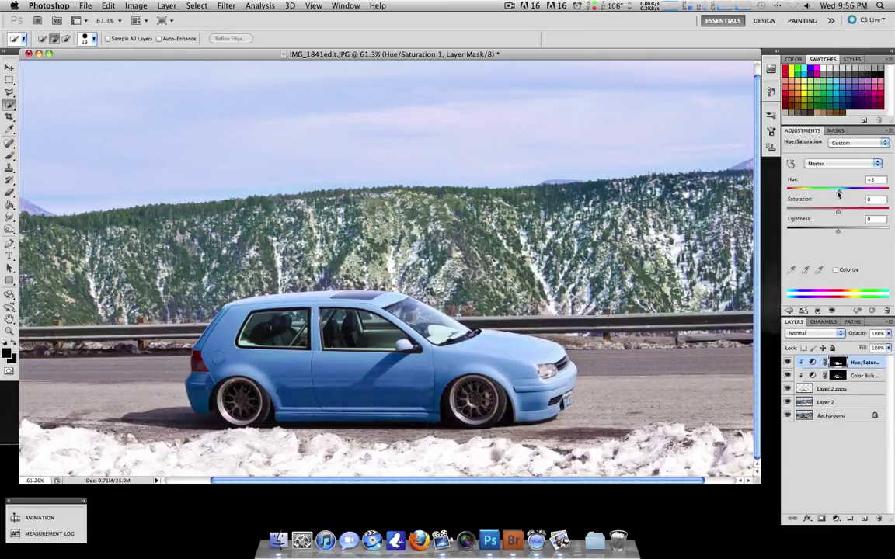
pyautogui.moveTo(838, 190); pyautogui.dragTo(880, 194)
pyautogui.moveTo(837, 232); pyautogui.dragTo(850, 217)
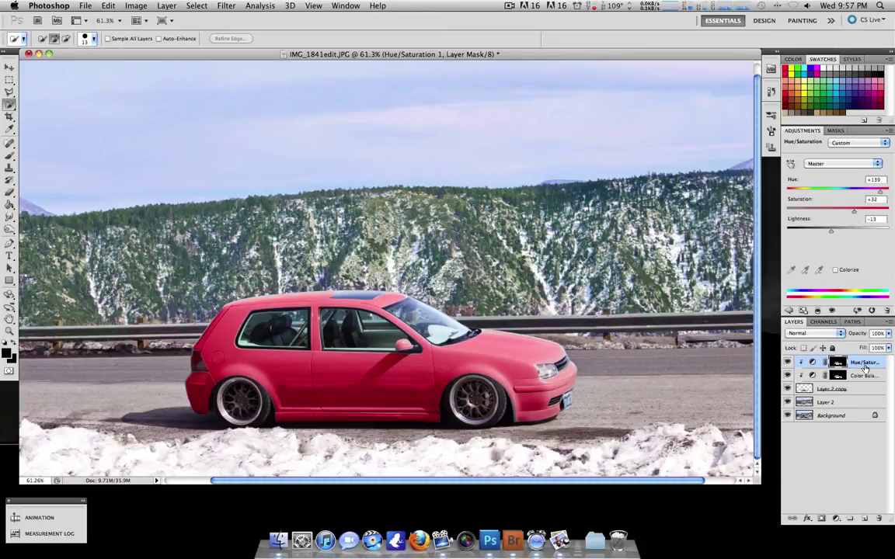
pyautogui.click(878, 519)
pyautogui.click(537, 191)
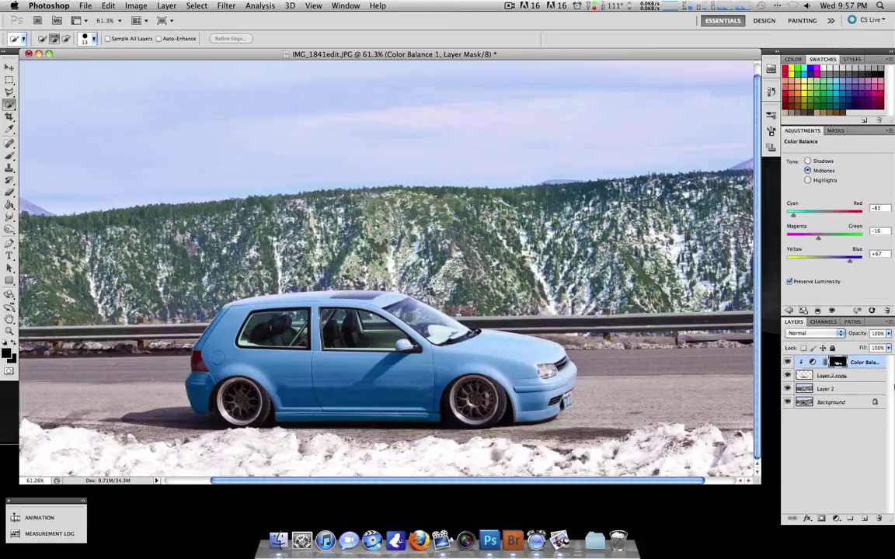
pyautogui.click(861, 390)
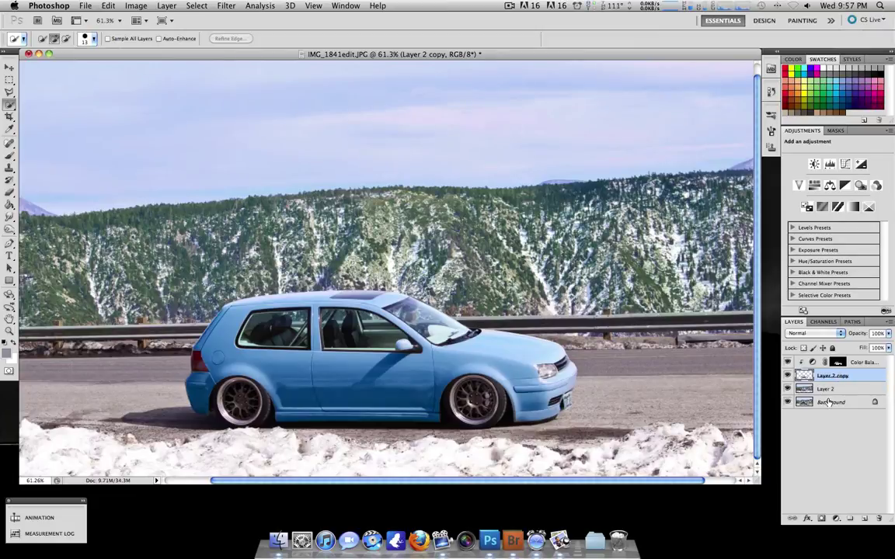
# On the Background layer, select the rear wheel's dark spoked centre inside the chrome lip using Quick Selection with a 6 px brush
pyautogui.click(828, 402)
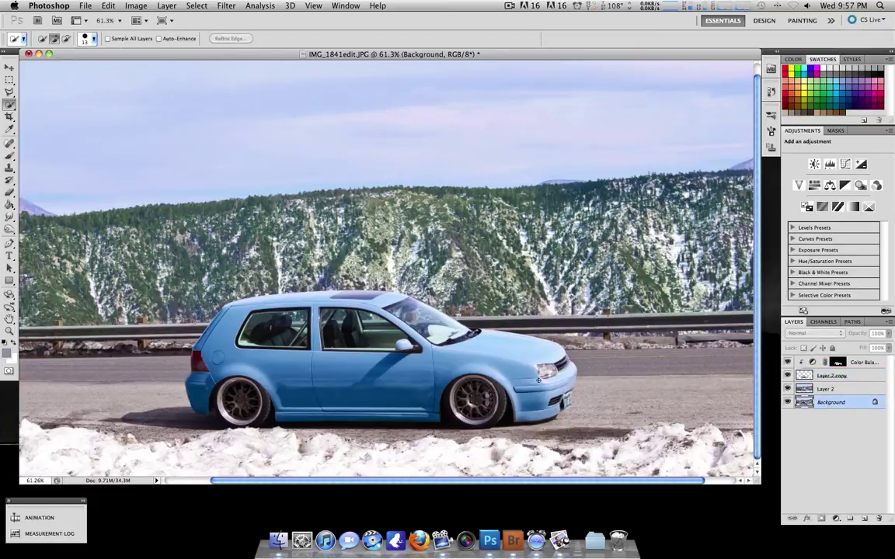
pyautogui.scroll(5, 249, 412)
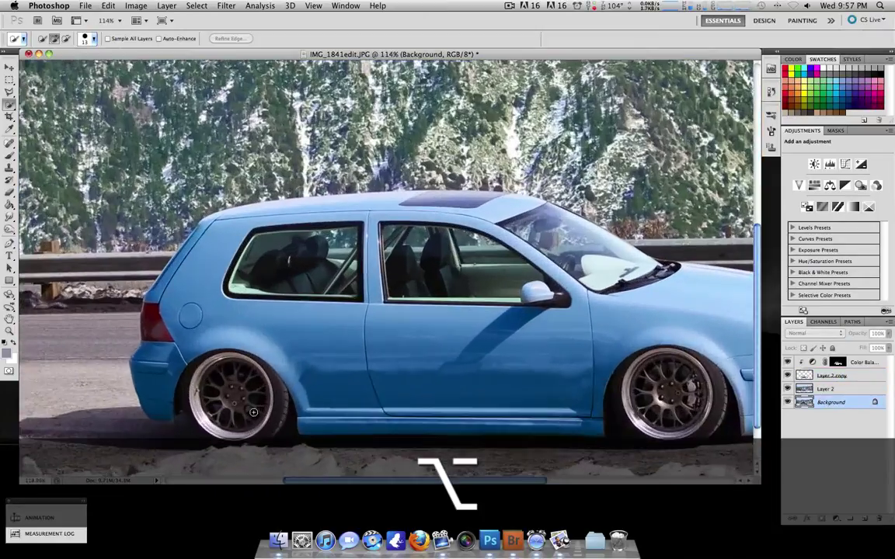
pyautogui.scroll(1, 214, 407)
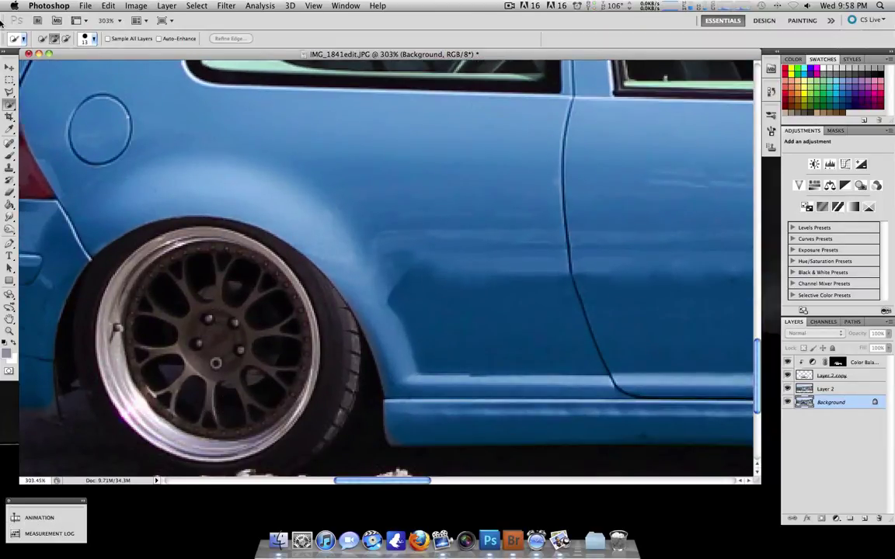
pyautogui.click(92, 38)
pyautogui.moveTo(43, 65); pyautogui.dragTo(40, 65)
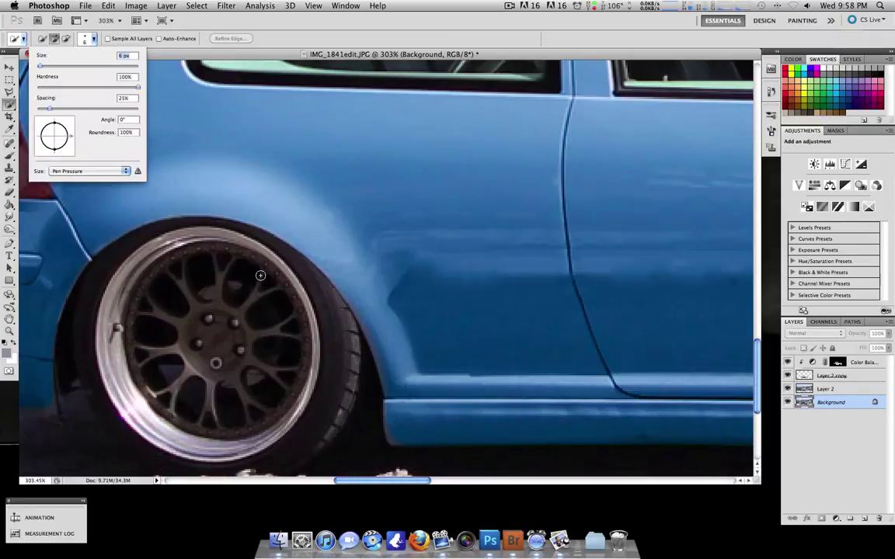
pyautogui.moveTo(244, 267); pyautogui.dragTo(216, 267)
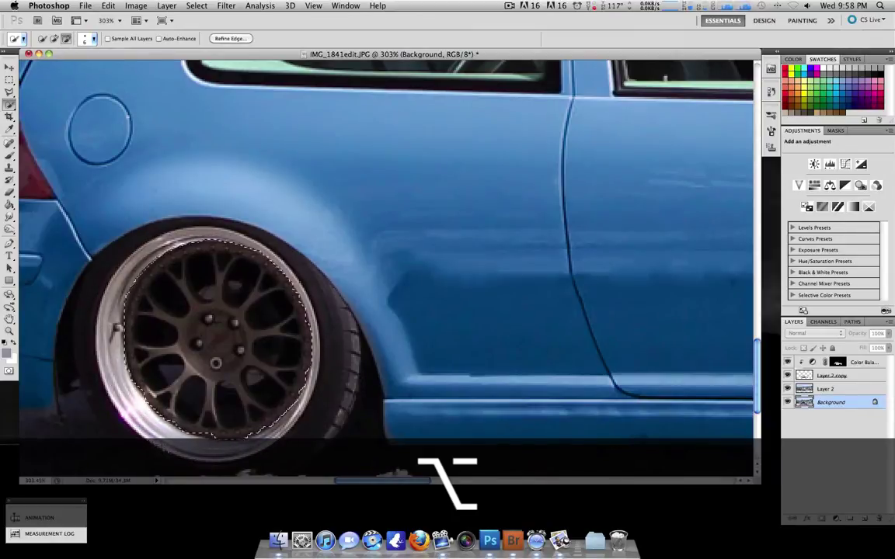
# Subtract the three dark openings between the spokes on the rear wheel's right side from the selection, keeping the spokes selected
pyautogui.press('alt')
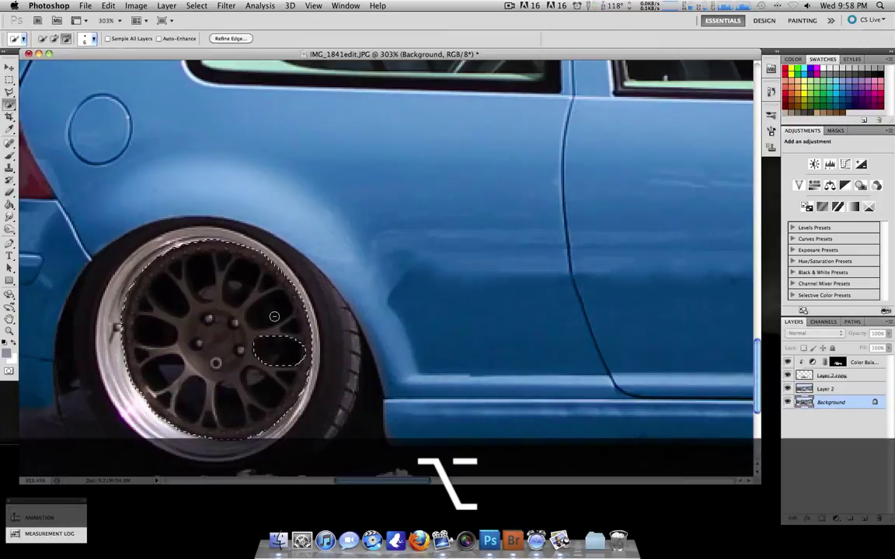
pyautogui.click(260, 331)
pyautogui.press('alt')
pyautogui.keyDown('alt'); pyautogui.click(266, 315); pyautogui.keyUp('alt')
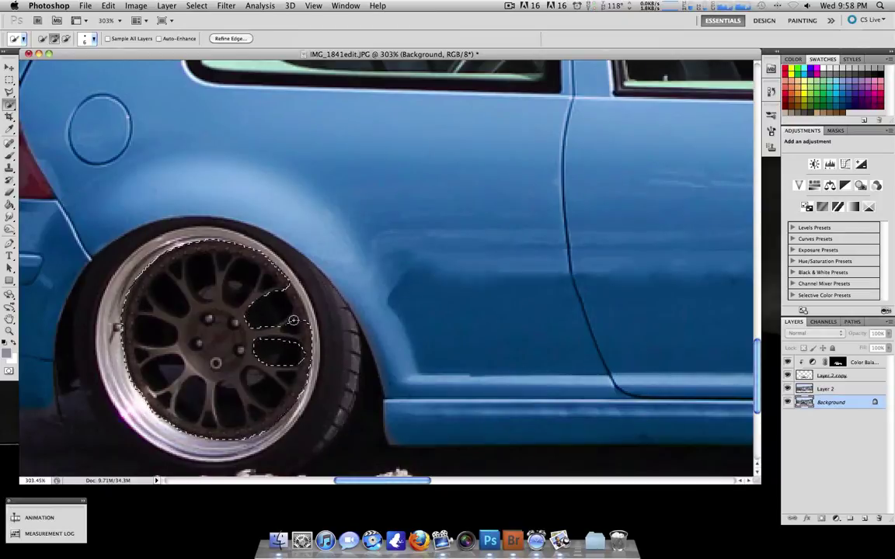
pyautogui.press('alt')
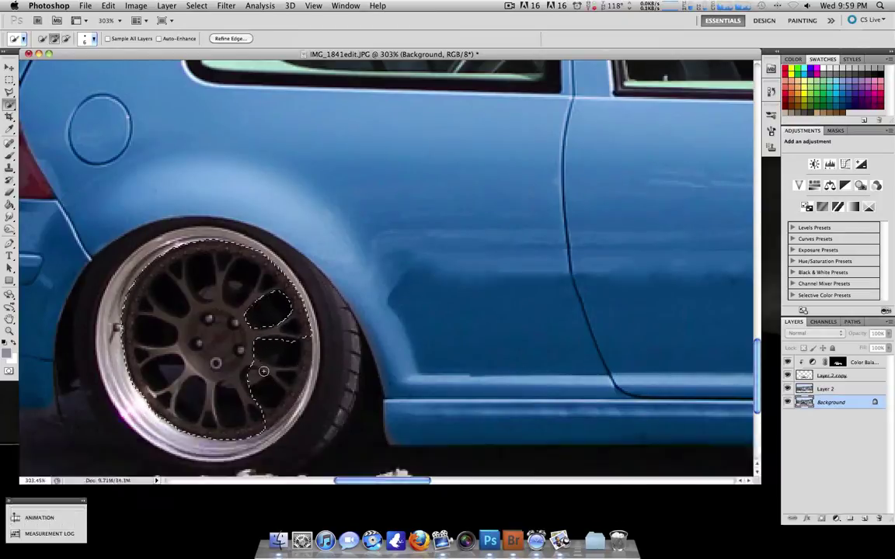
pyautogui.keyDown('alt'); pyautogui.click(265, 390); pyautogui.keyUp('alt')
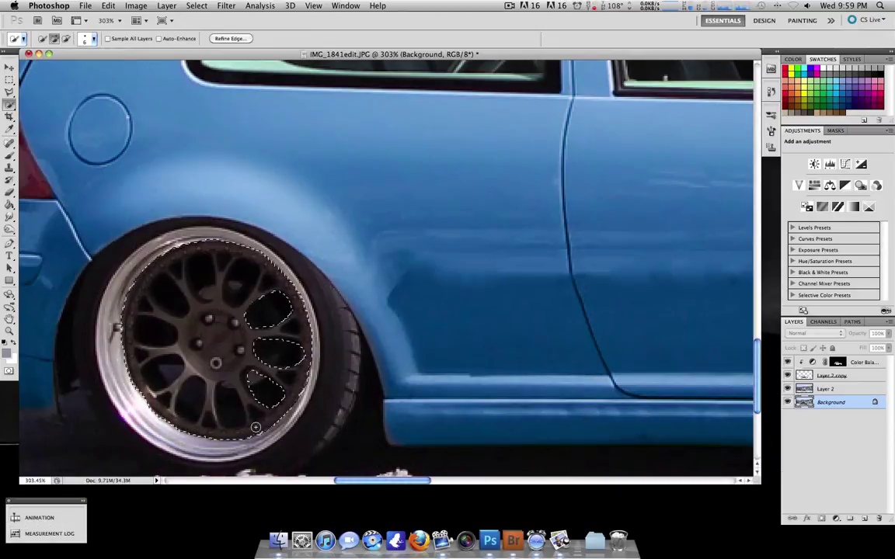
# Subtract the two dark openings at the bottom of the rear wheel from the selection, restoring any spoke or rim areas lost
pyautogui.press('alt')
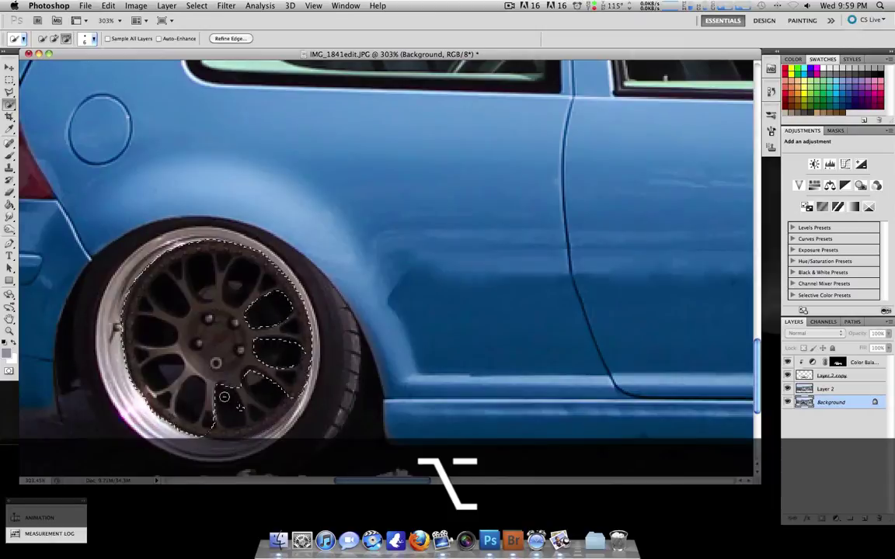
pyautogui.click(249, 412)
pyautogui.keyDown('alt'); pyautogui.click(226, 398); pyautogui.keyUp('alt')
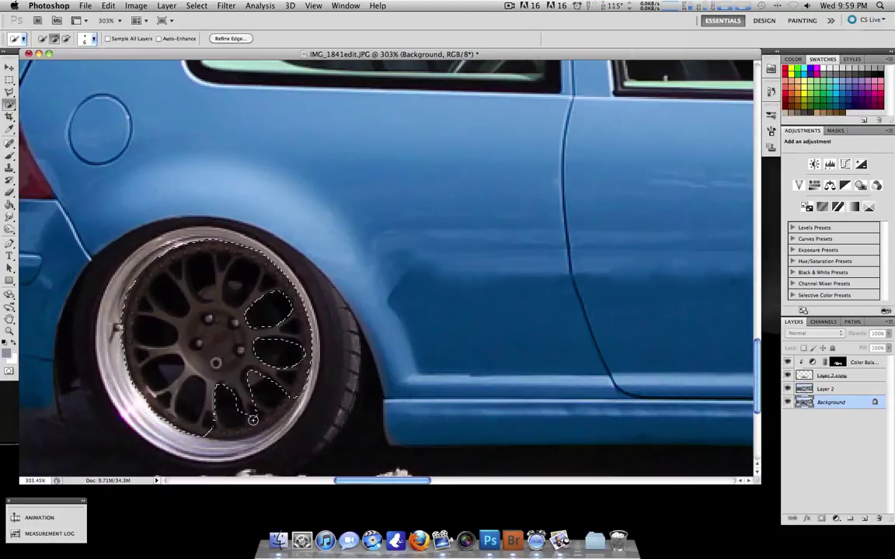
pyautogui.keyDown('alt'); pyautogui.click(233, 394); pyautogui.keyUp('alt')
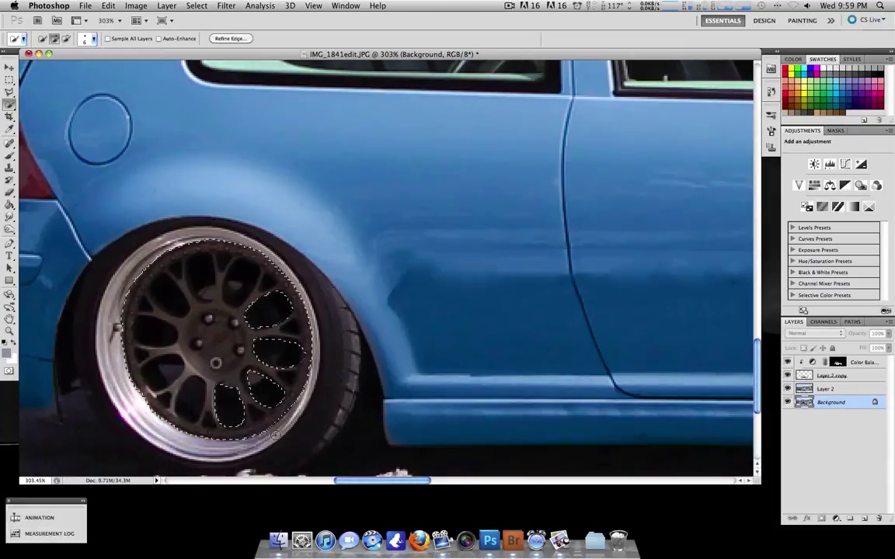
pyautogui.keyDown('alt'); pyautogui.click(231, 389); pyautogui.keyUp('alt')
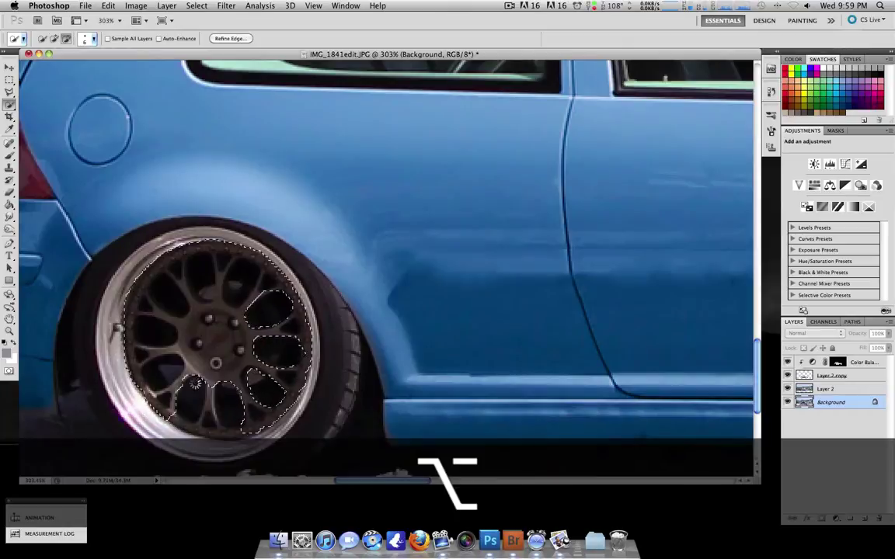
pyautogui.keyDown('alt'); pyautogui.click(199, 387); pyautogui.keyUp('alt')
pyautogui.keyDown('alt'); pyautogui.click(189, 413); pyautogui.keyUp('alt')
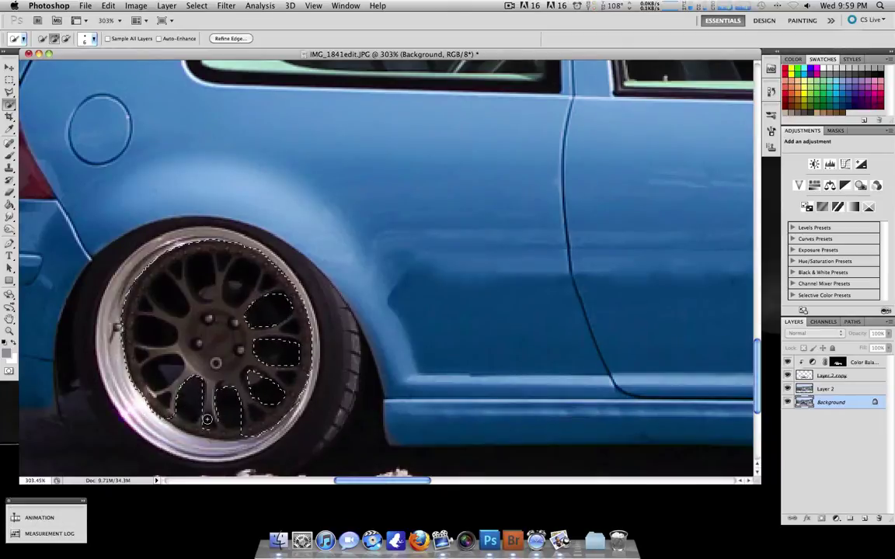
# Subtract the dark spoke openings on the rear wheel's left side, cleaning up the selection edge along the rim
pyautogui.press('alt')
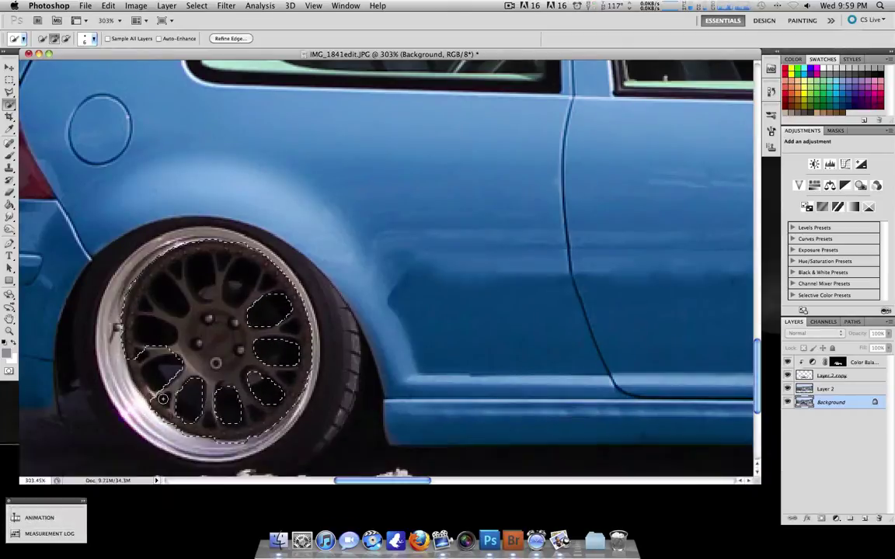
pyautogui.keyDown('alt'); pyautogui.click(145, 397); pyautogui.keyUp('alt')
pyautogui.click(145, 397)
pyautogui.keyDown('alt'); pyautogui.click(140, 407); pyautogui.keyUp('alt')
pyautogui.press('alt')
pyautogui.press('alt')
pyautogui.keyDown('alt'); pyautogui.click(151, 331); pyautogui.keyUp('alt')
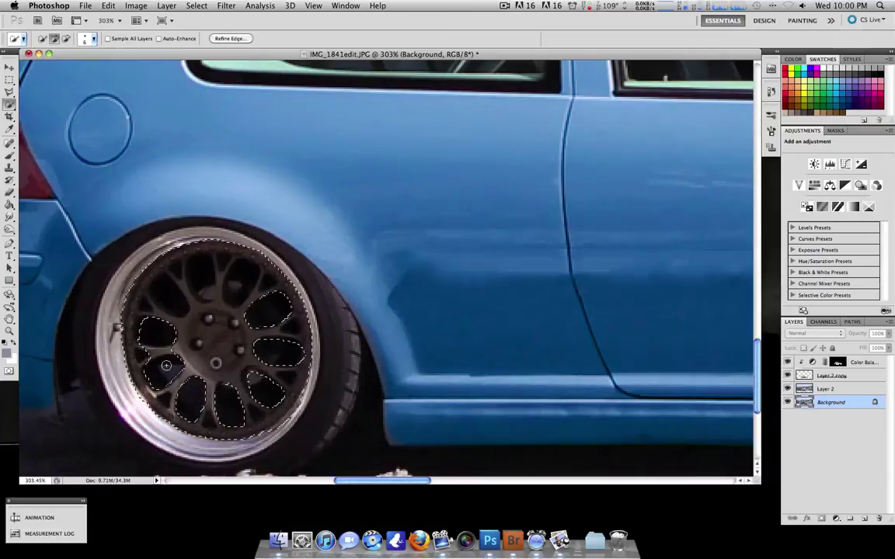
pyautogui.press('alt')
pyautogui.press('alt')
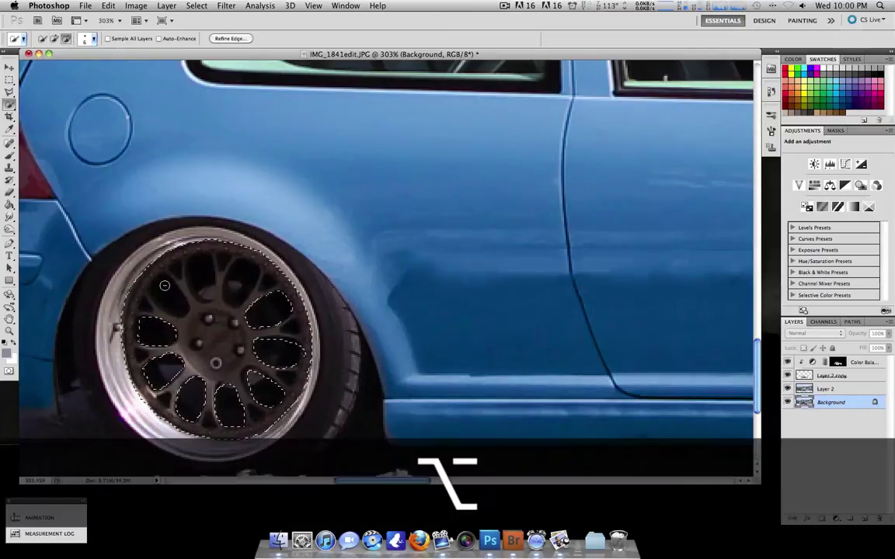